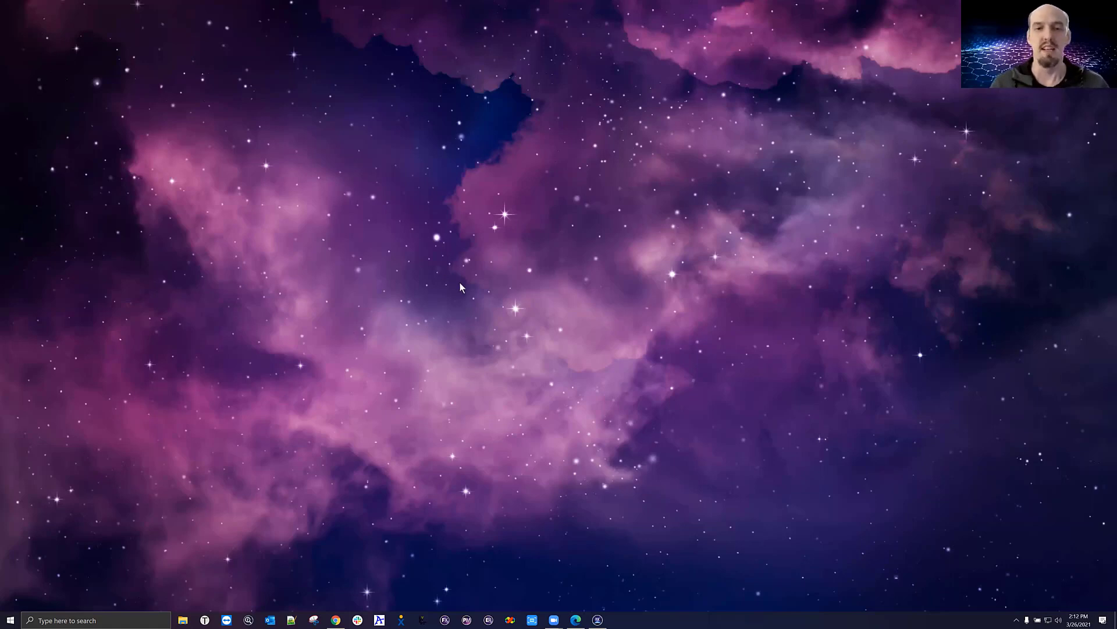
Step: Read step 1 of the Upgrading to Flexi 21 PDF alongside the open Flexi window, and minimize both windows
click(598, 619)
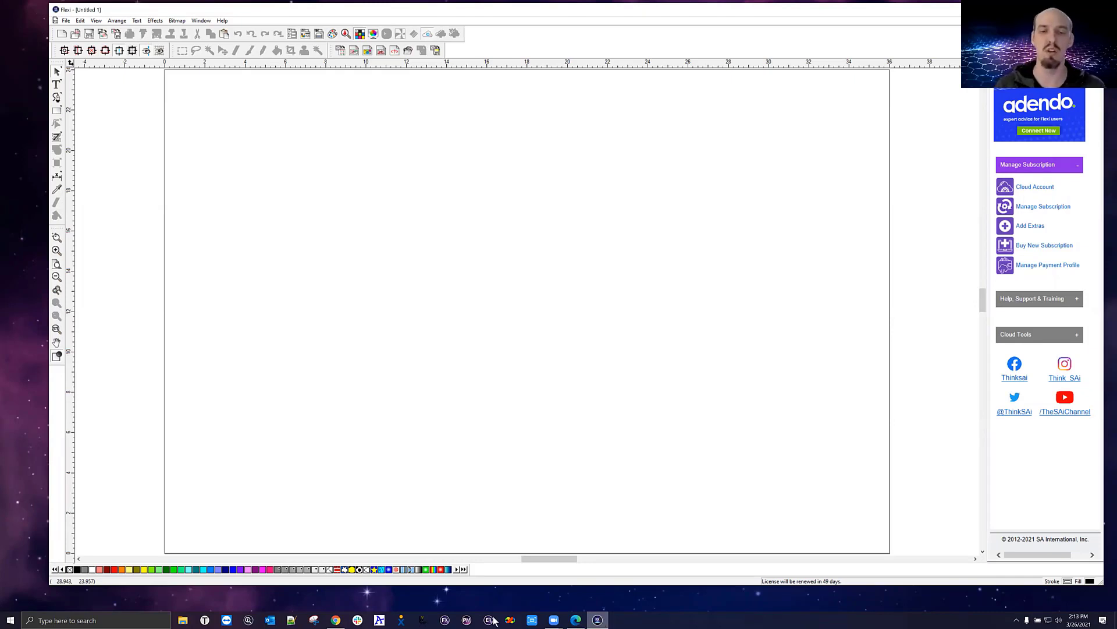
click(575, 621)
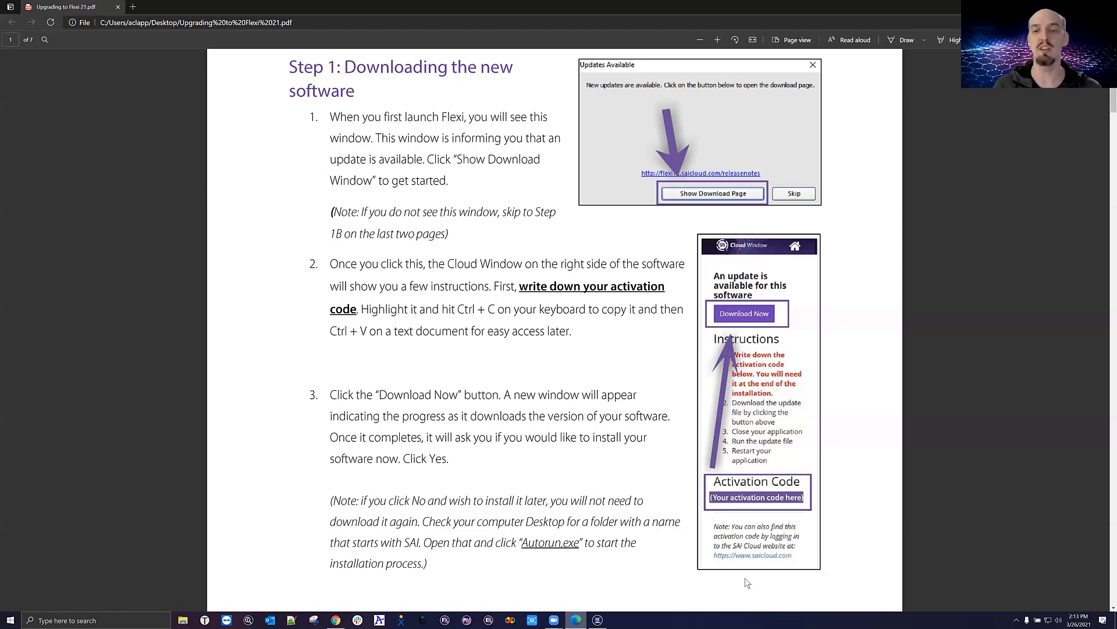
click(597, 620)
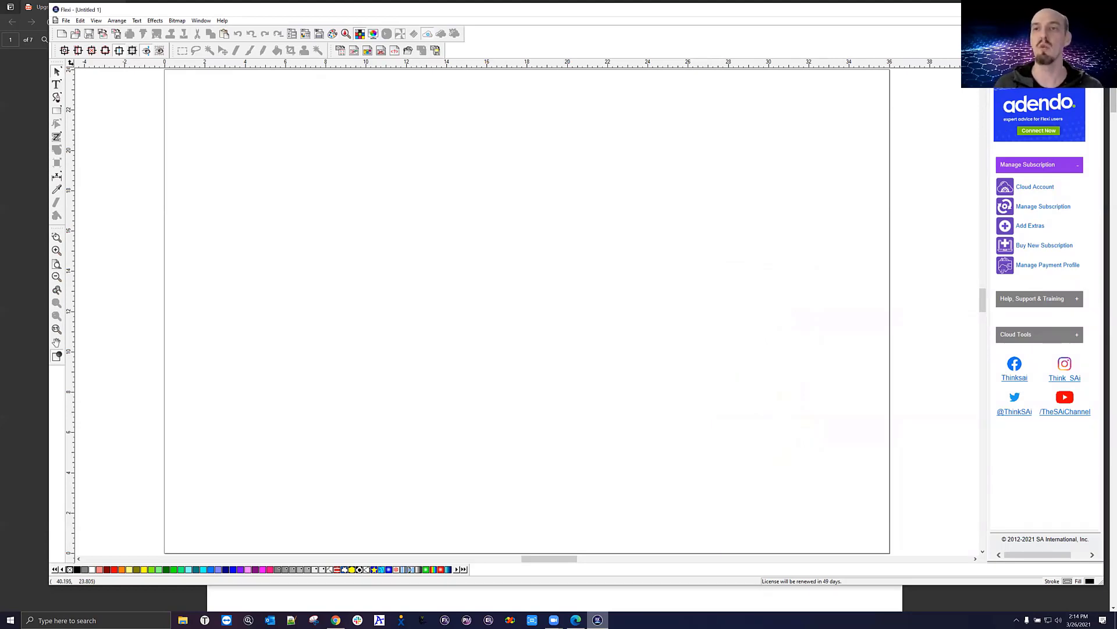
click(1037, 9)
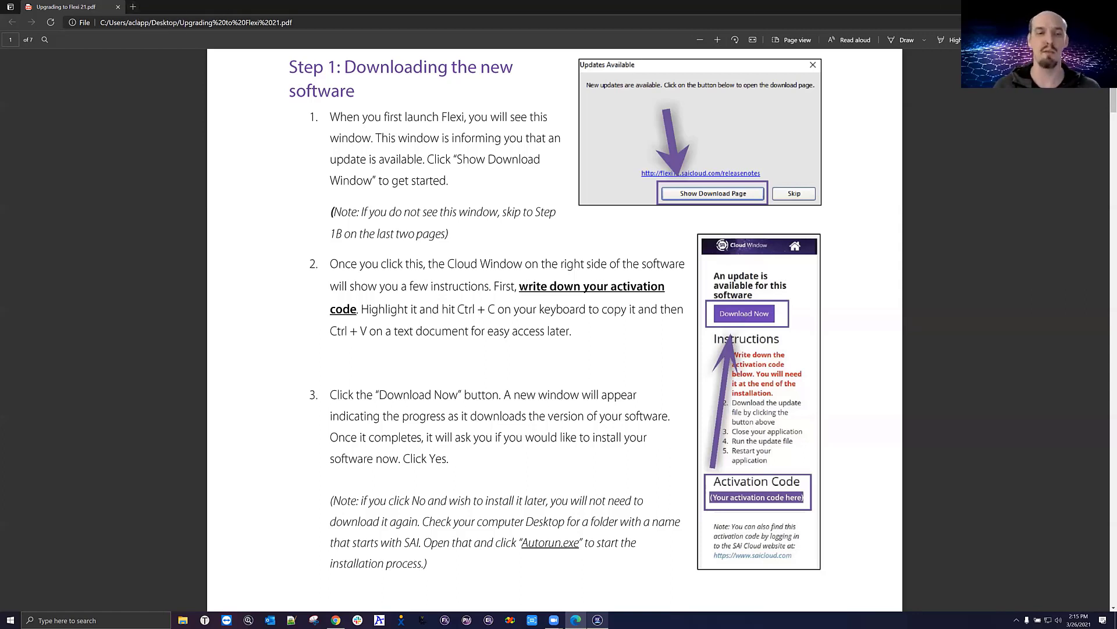
click(1051, 7)
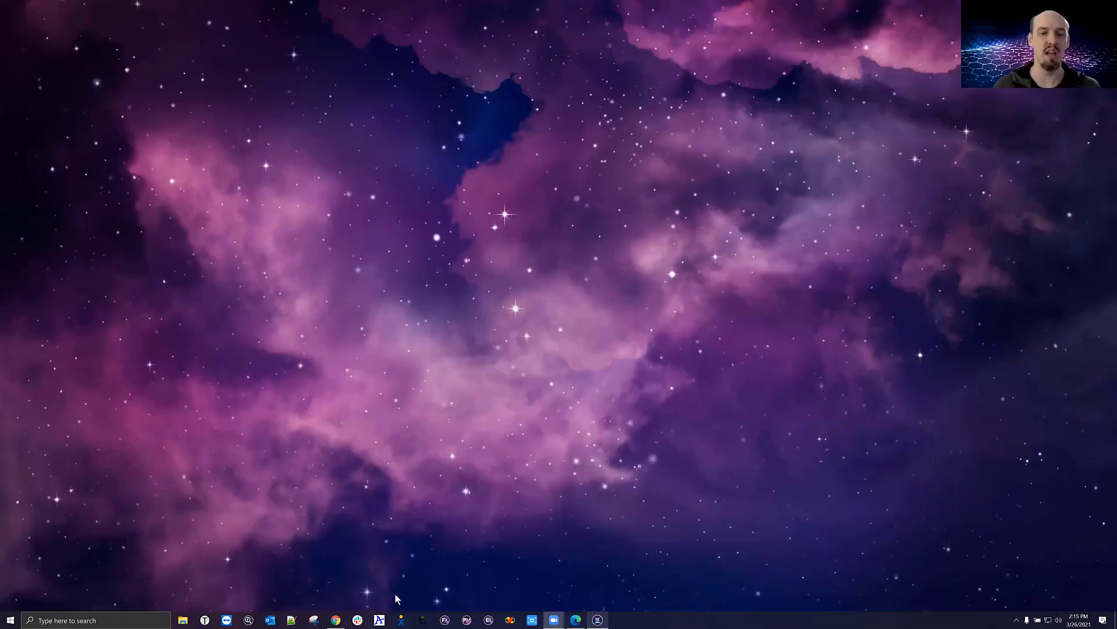
Step: Switch to the SAi Cloud page in Chrome, clear the old downloads bar, and download the SAi software downloader for Flexi
click(337, 619)
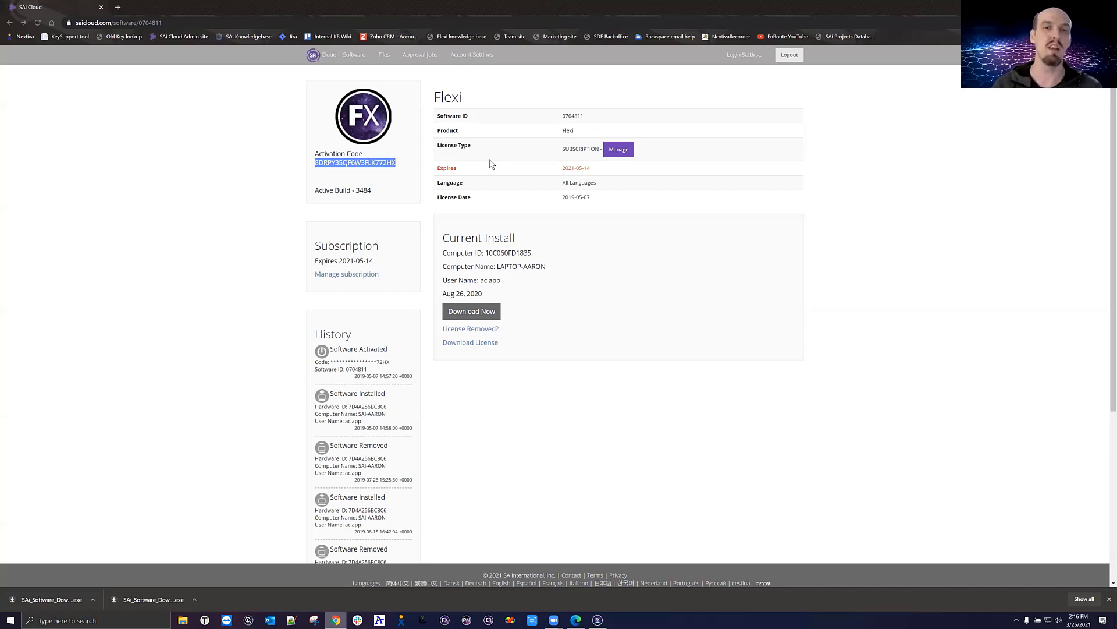
click(508, 189)
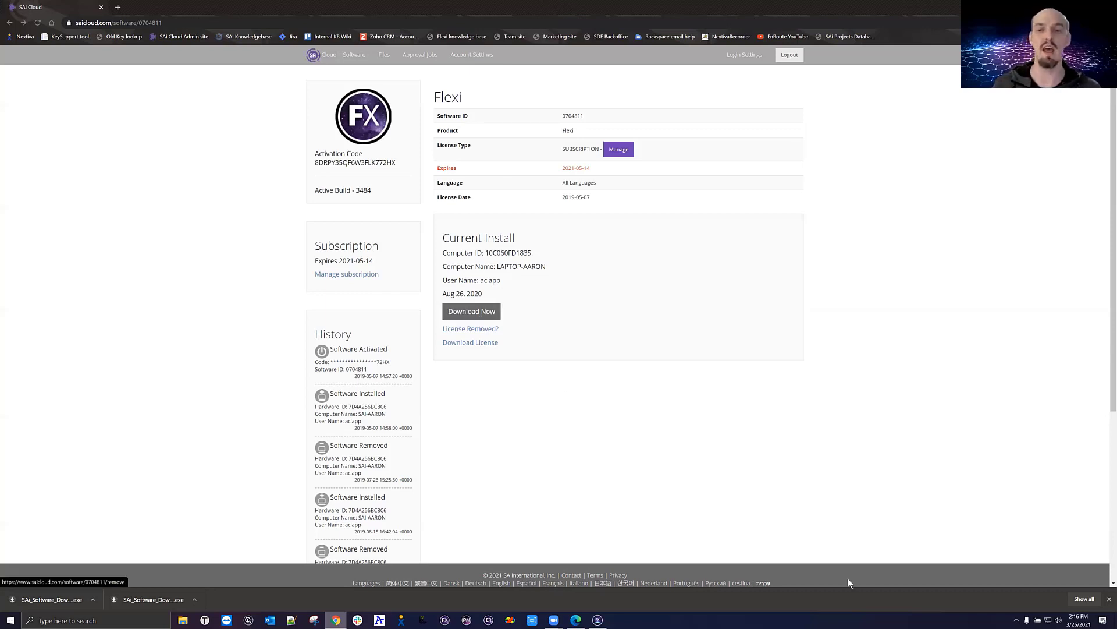
click(1109, 600)
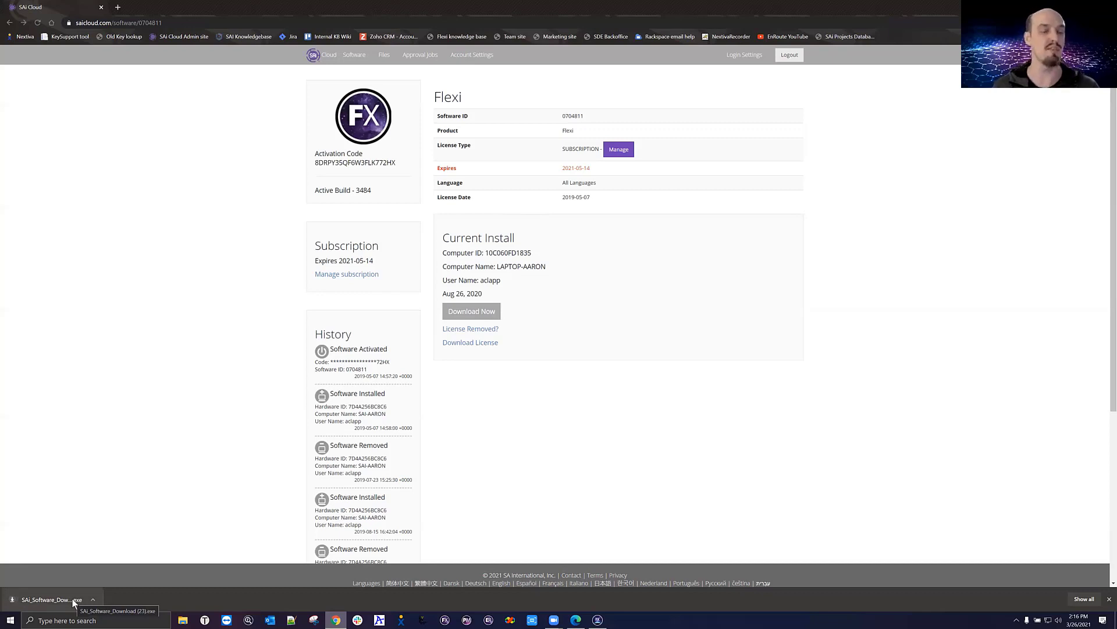
right_click(72, 598)
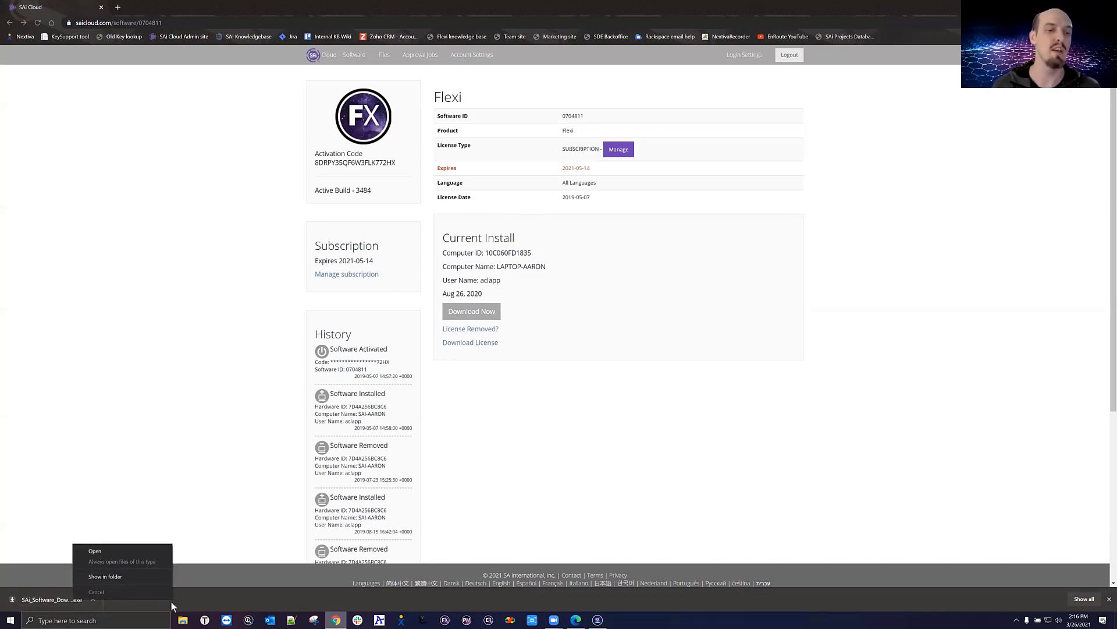
click(62, 608)
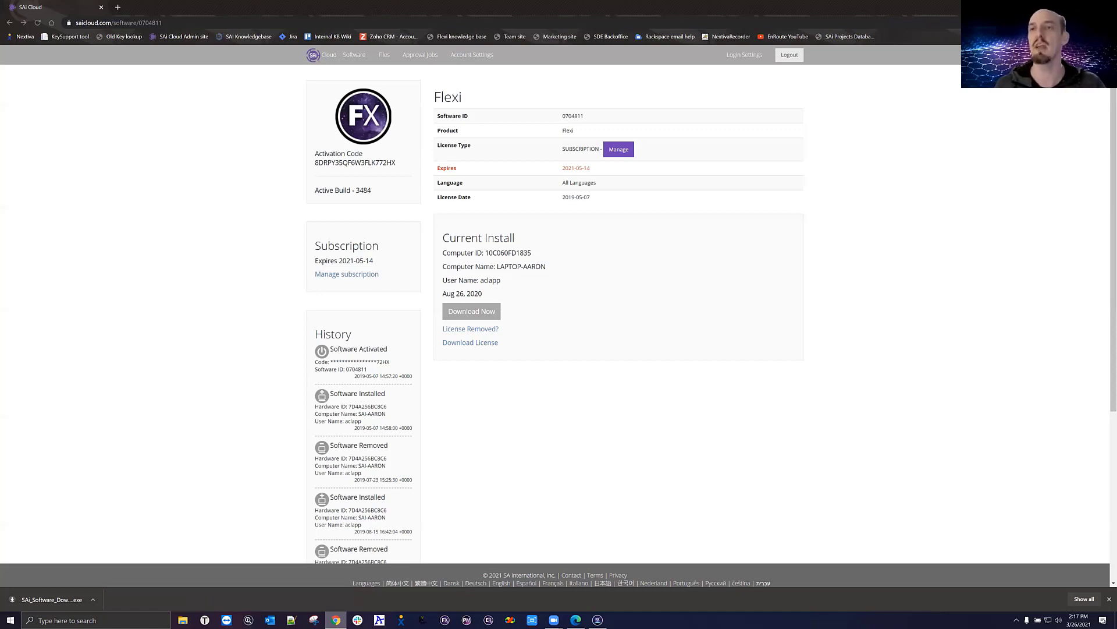
Step: Run the downloaded SAi_Software_Download file to start the software download, and exit the downloader
click(1110, 23)
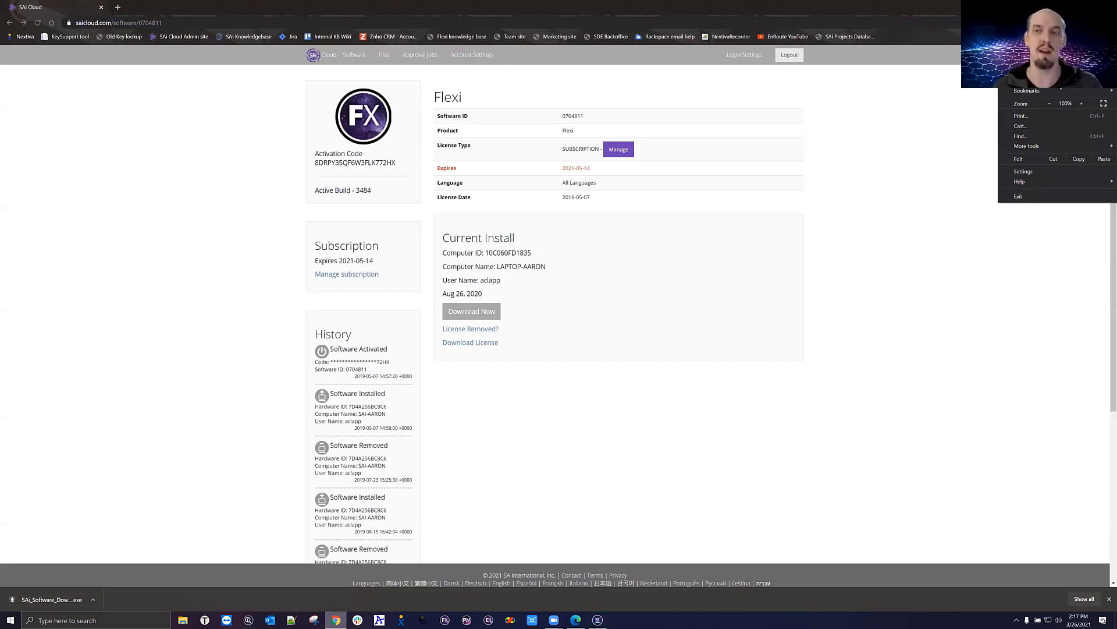
click(988, 325)
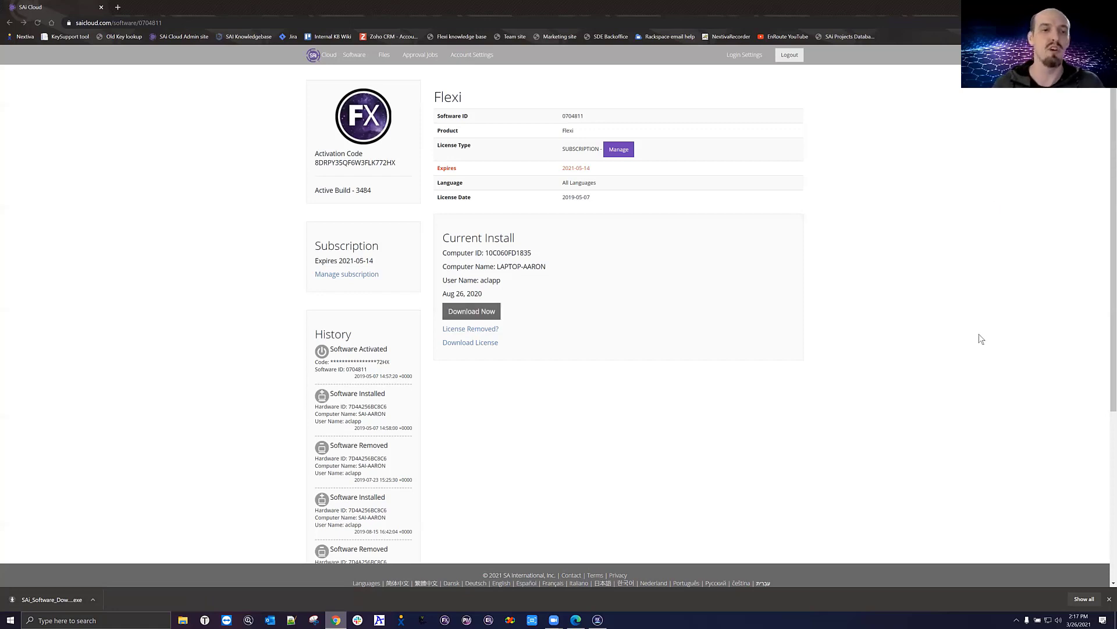
click(48, 596)
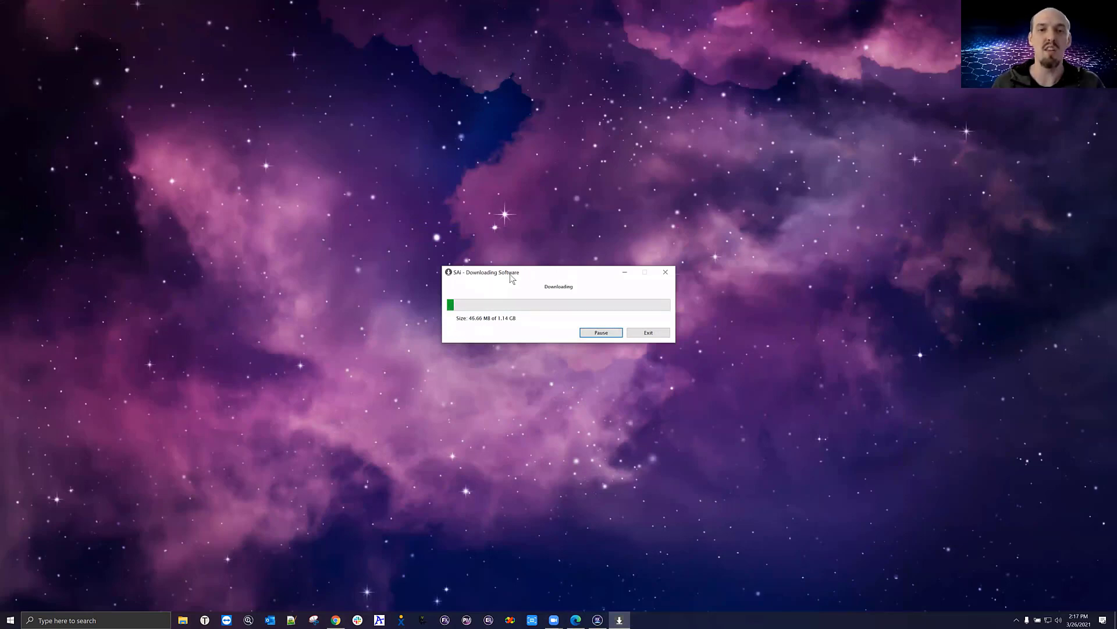
drag(509, 275, 495, 261)
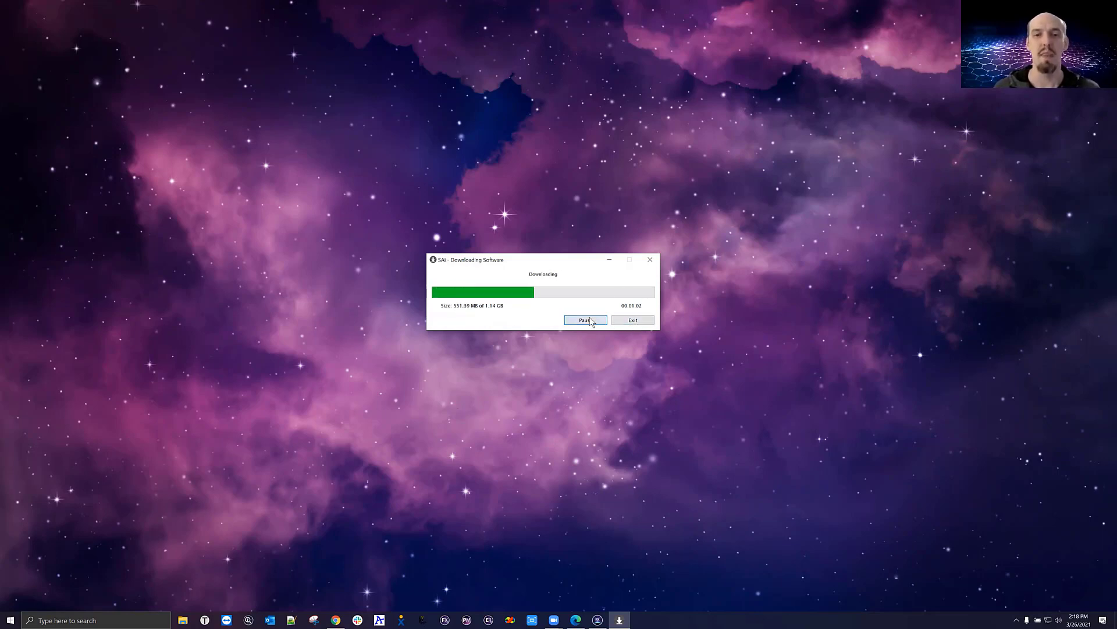
click(633, 320)
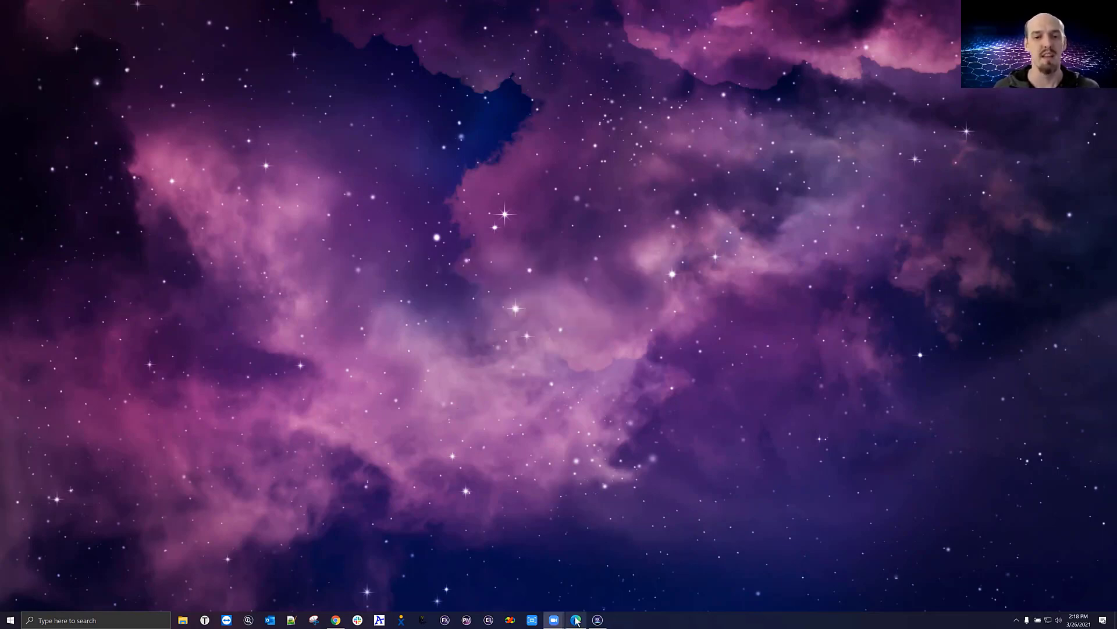
Step: Bring up the Flexi window, show the desktop icons, and open the SAi_Installer folder dated 26-Mar-2021 on the desktop
click(598, 619)
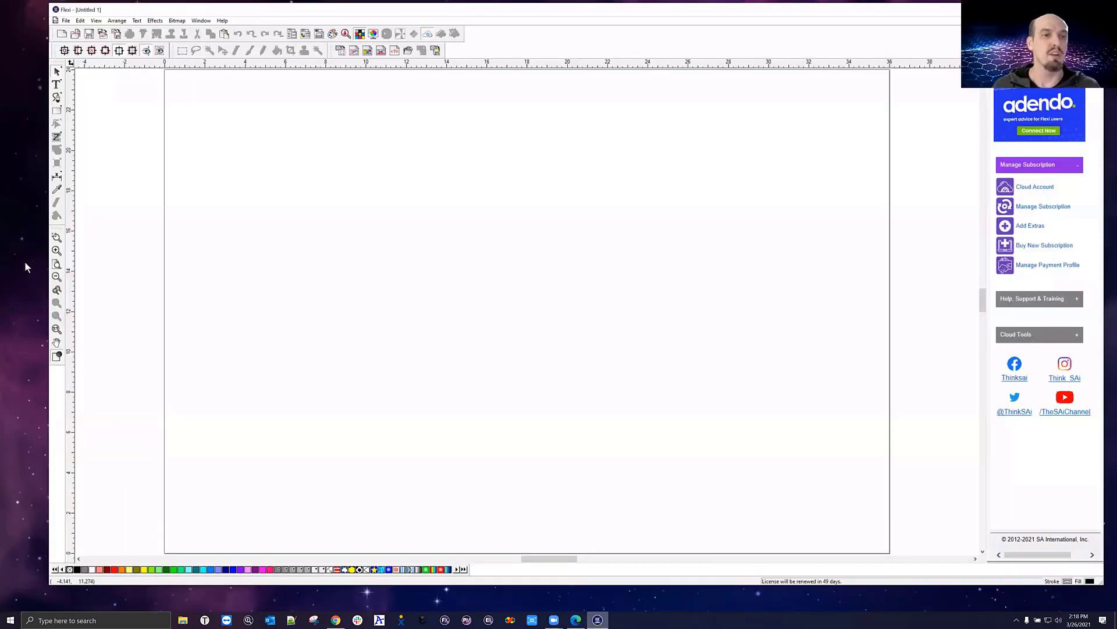
right_click(24, 261)
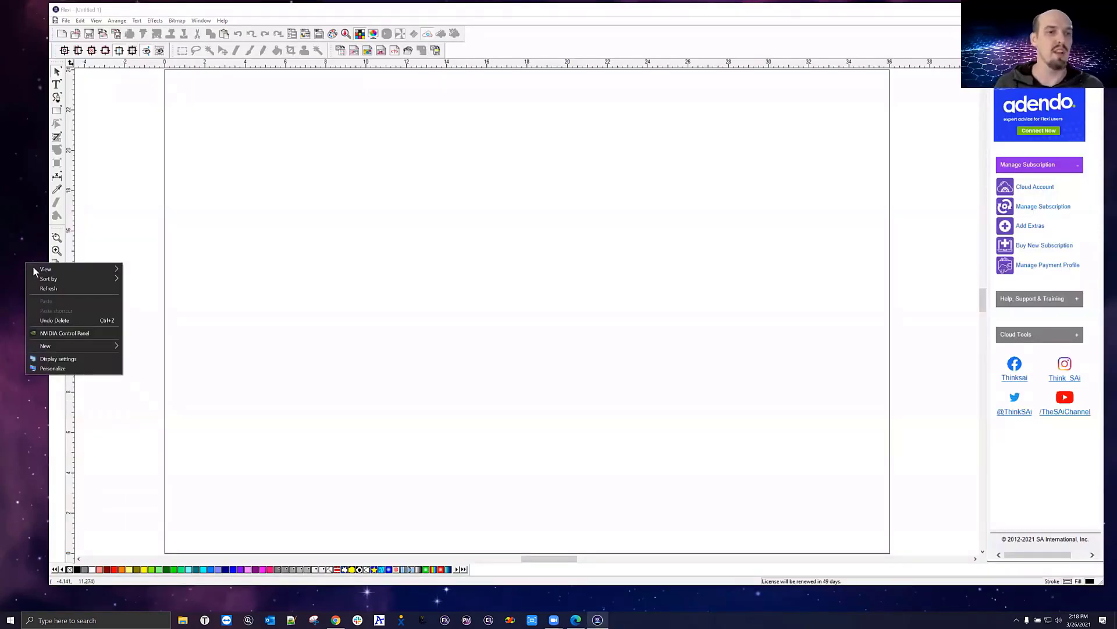
mouse_move(34, 269)
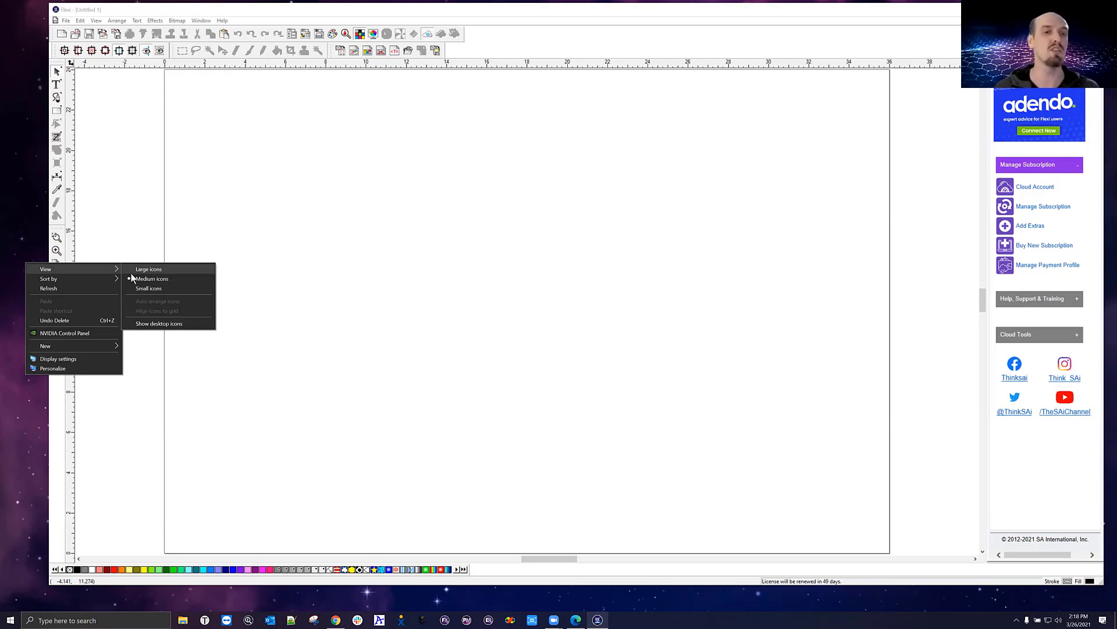
click(141, 324)
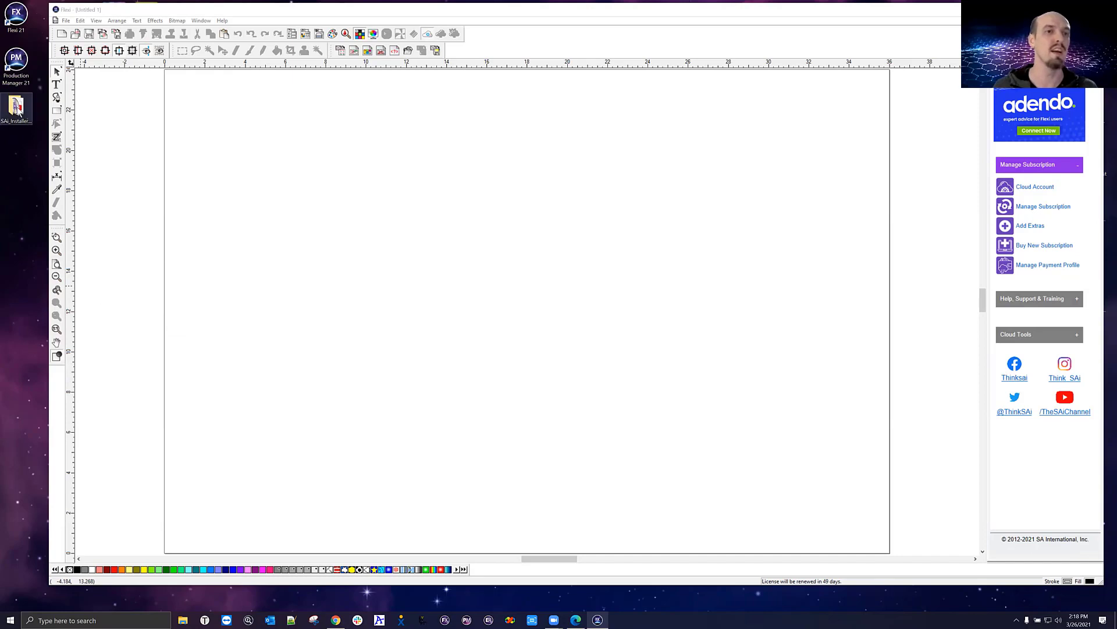
click(15, 123)
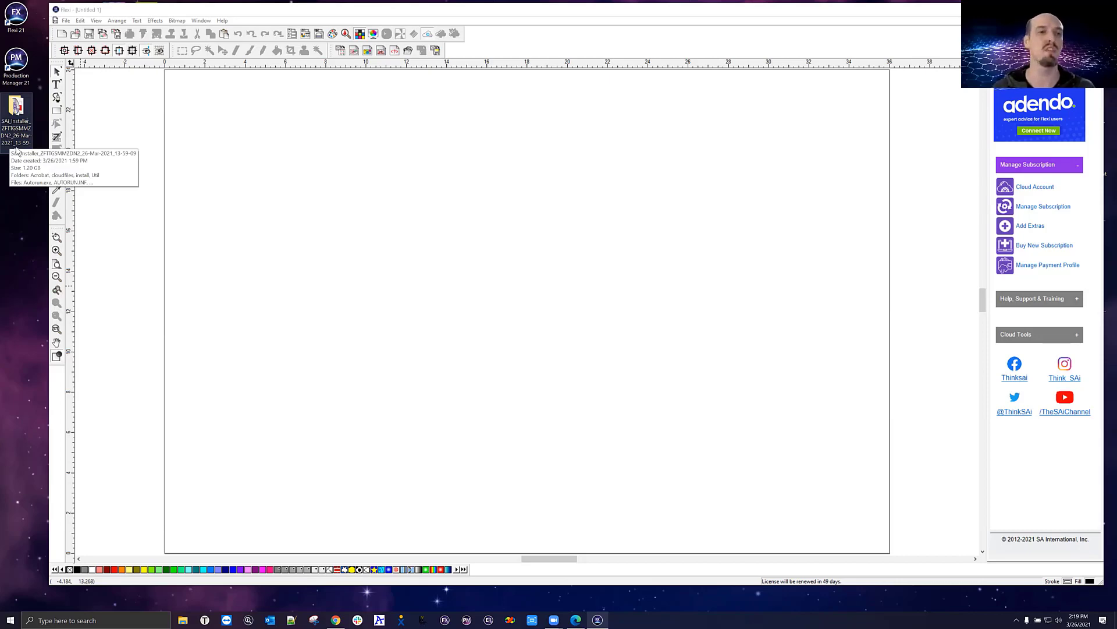
double_click(15, 104)
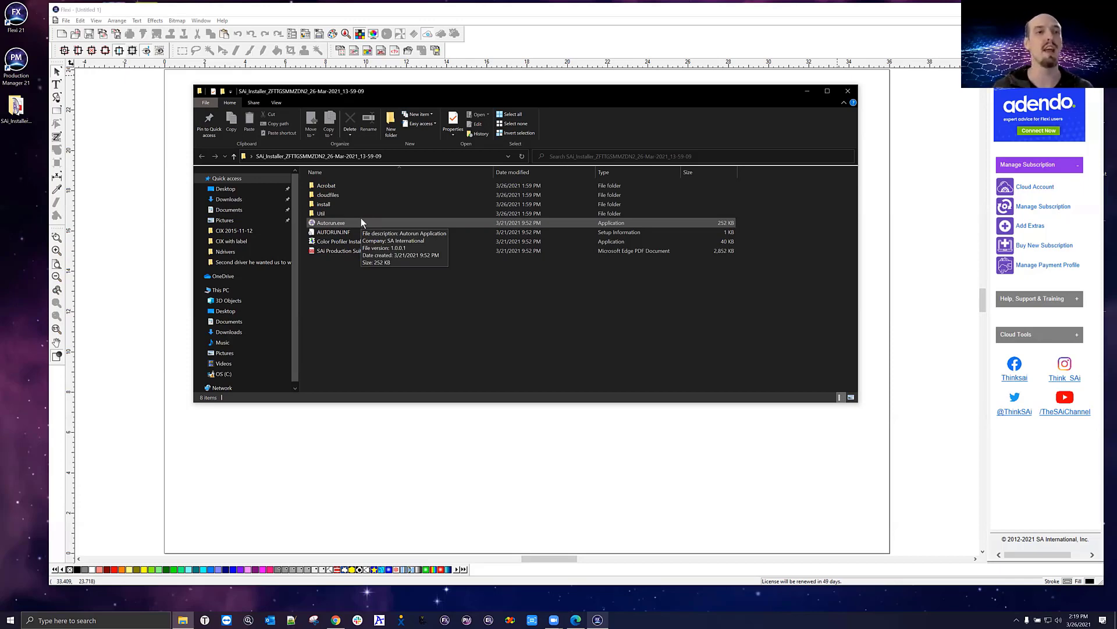
Step: Launch Autorun.exe from the installer folder, allow Setup.exe to make changes, and minimize the folder window
click(330, 226)
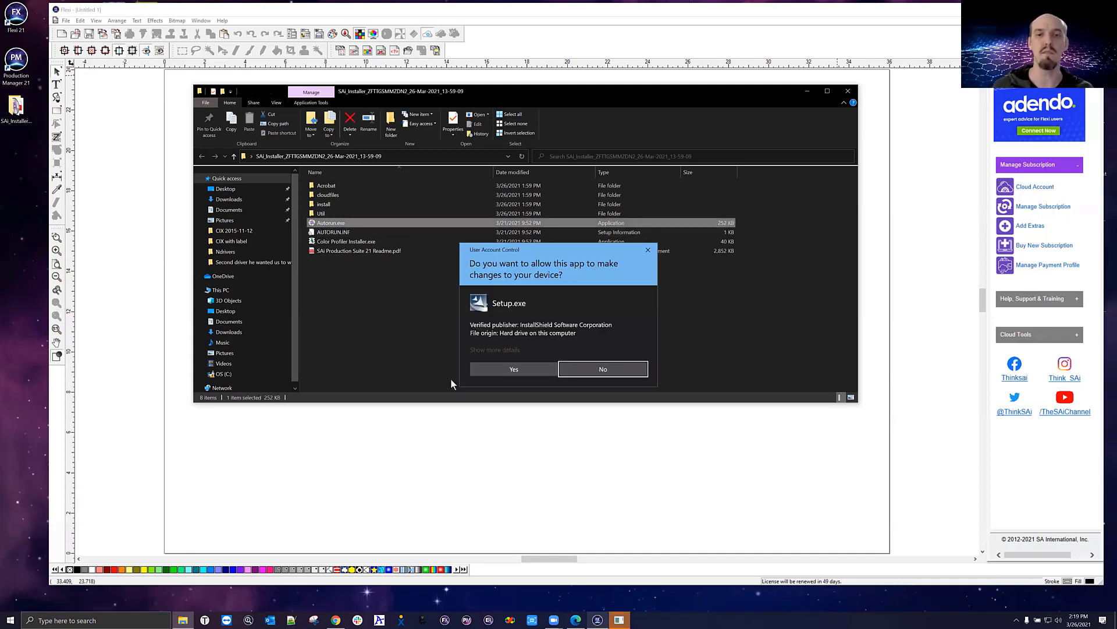
click(524, 369)
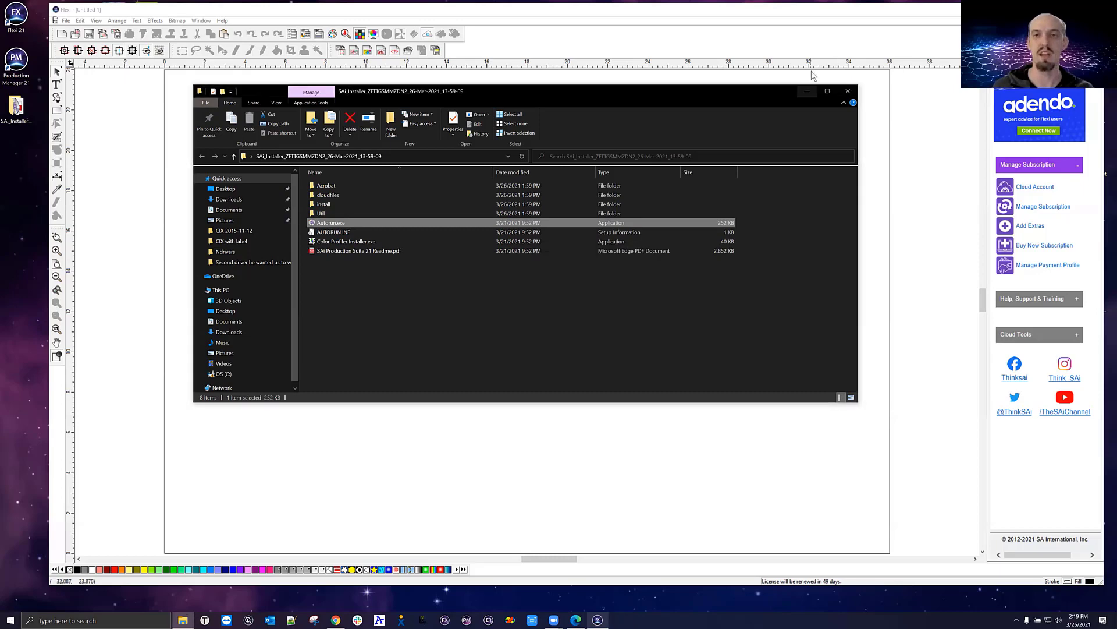
click(807, 90)
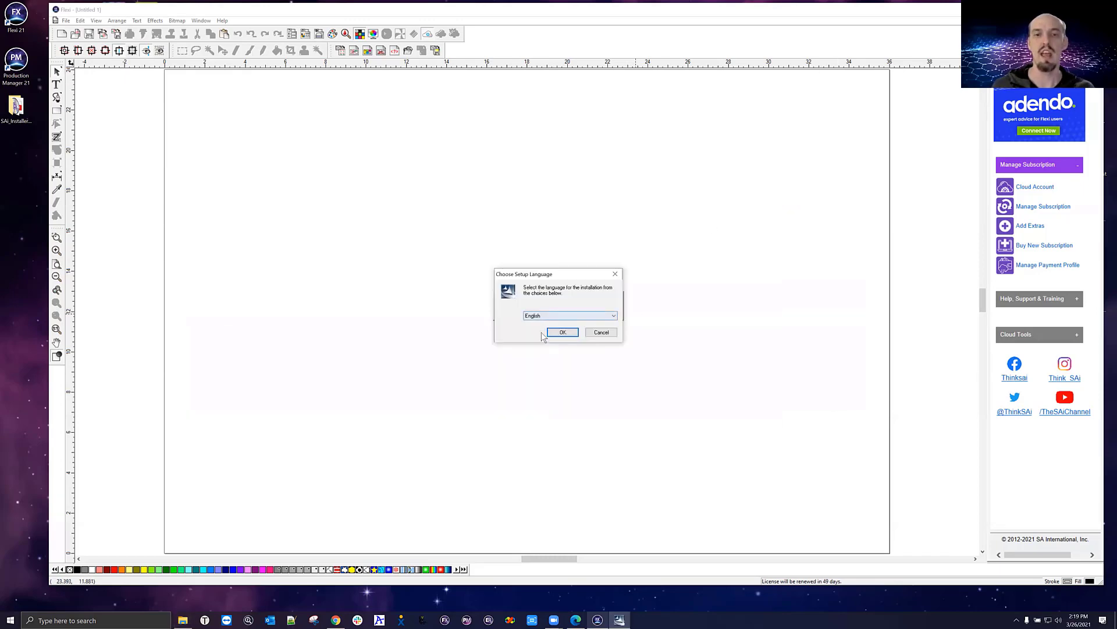
Step: Confirm English as the setup language and accept the terms of the SAi Production Suite 21 license agreement
click(562, 332)
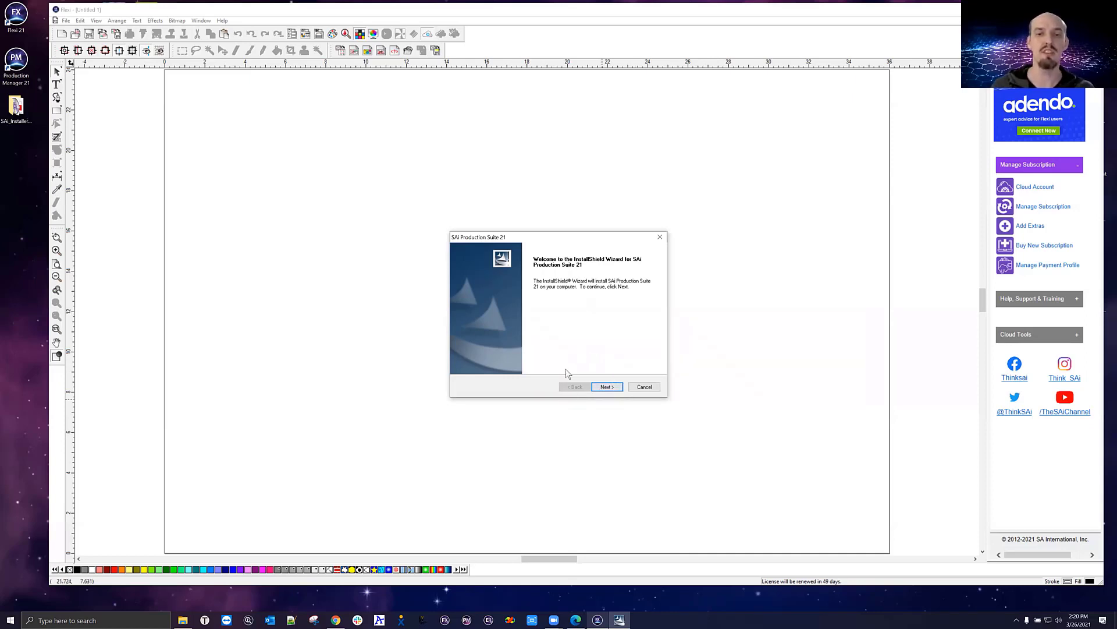
click(607, 388)
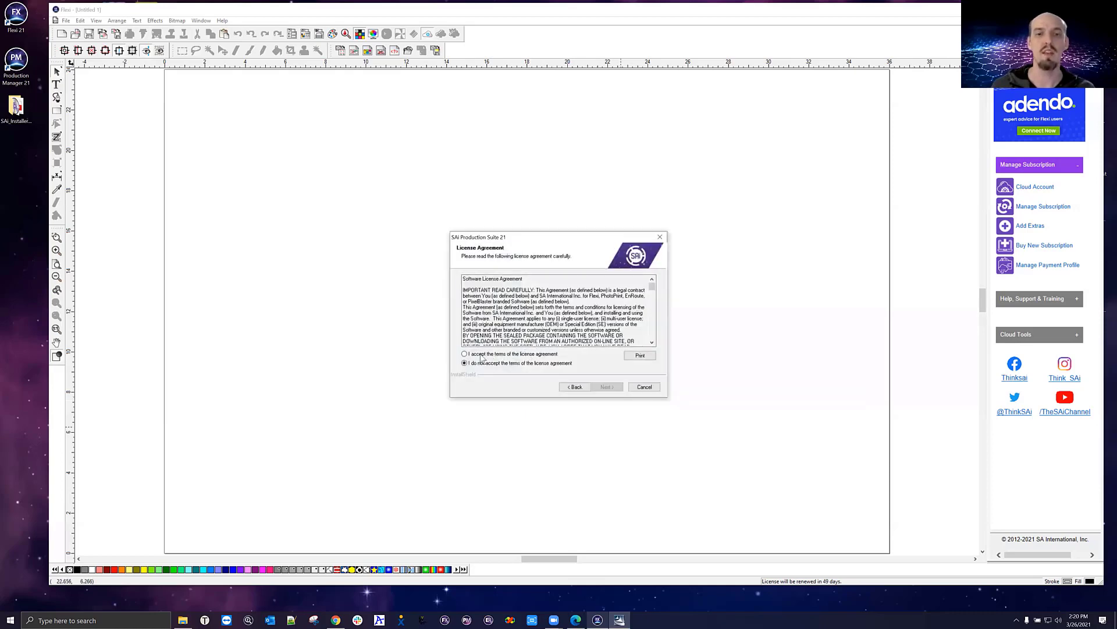
click(465, 354)
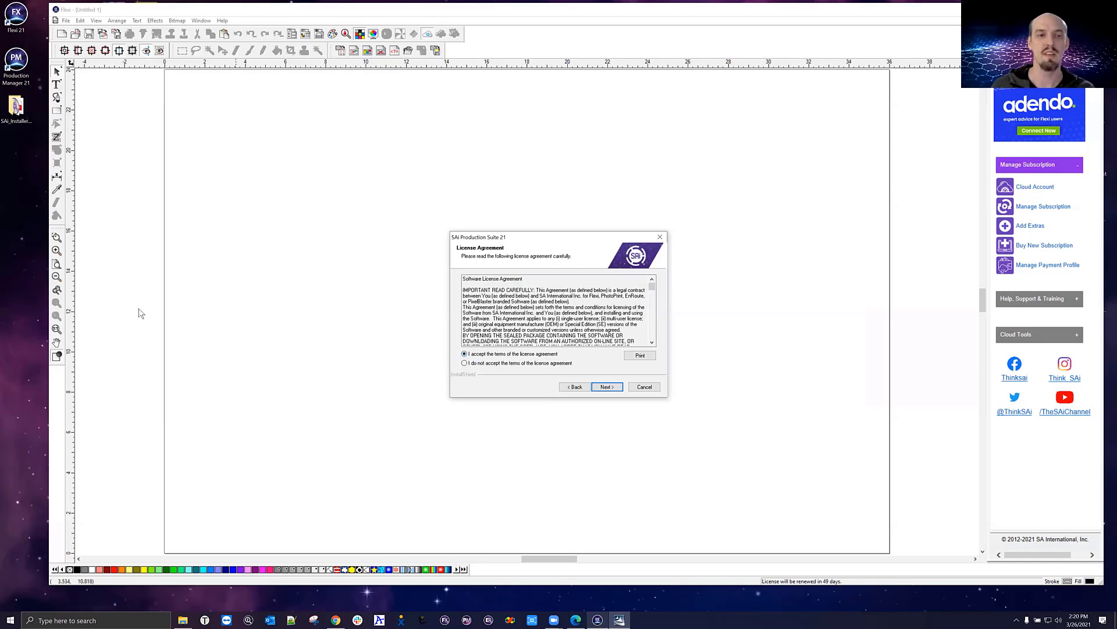
Step: Hide the desktop icons and minimize the Flexi window so only the installer stays on screen
right_click(30, 277)
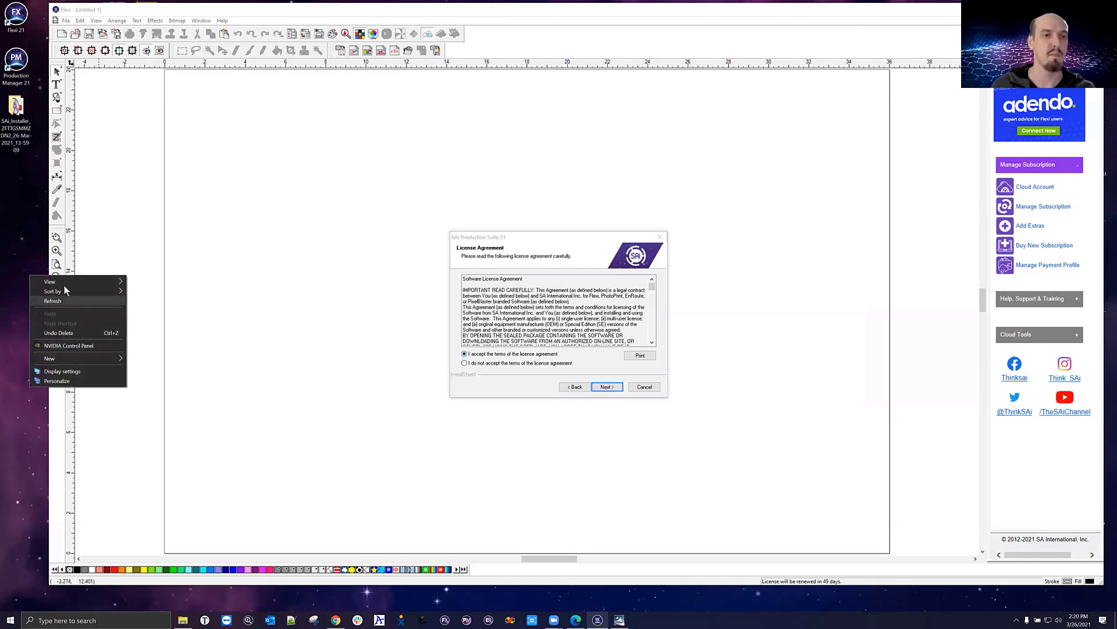
mouse_move(64, 281)
click(175, 335)
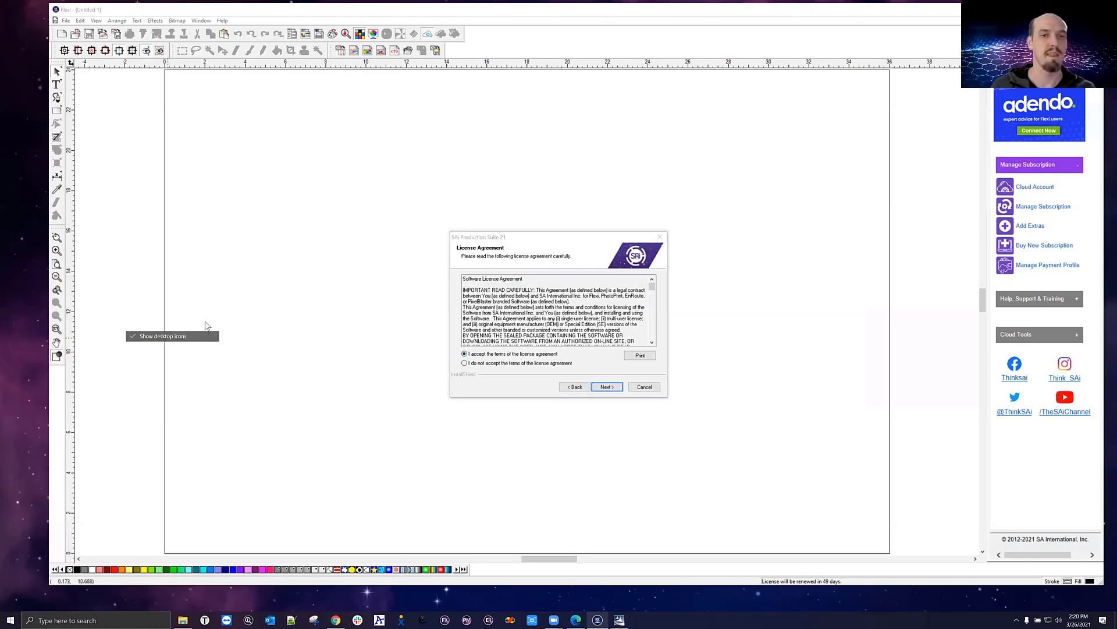
click(1054, 9)
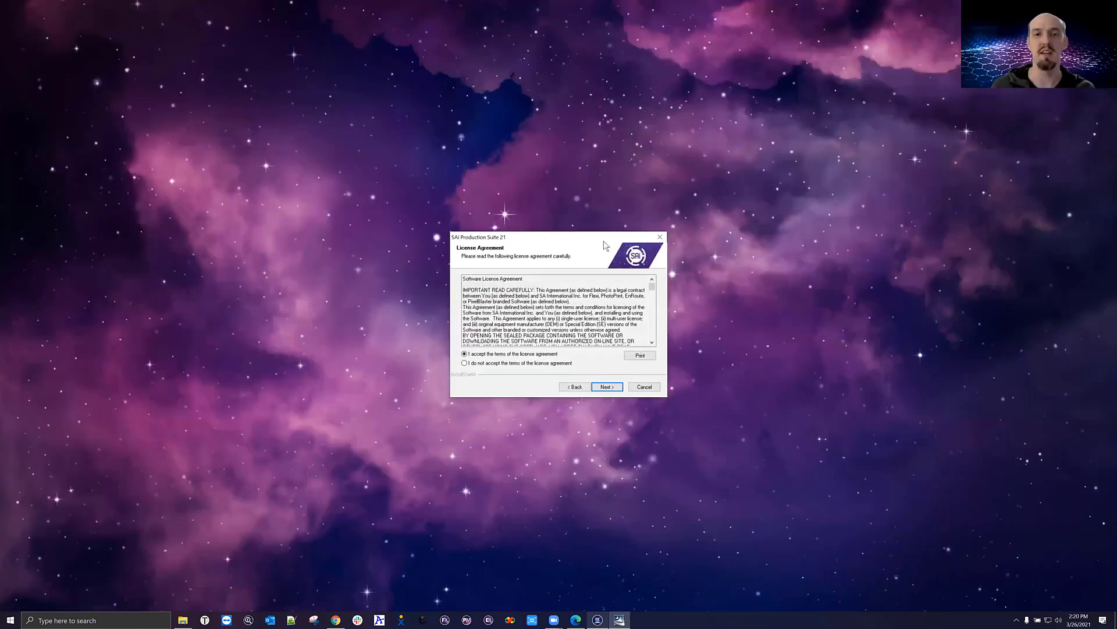
Step: Decline overwriting the previous installation and start installing SAi Production Suite 21 with the default destination, features and program folder
click(605, 387)
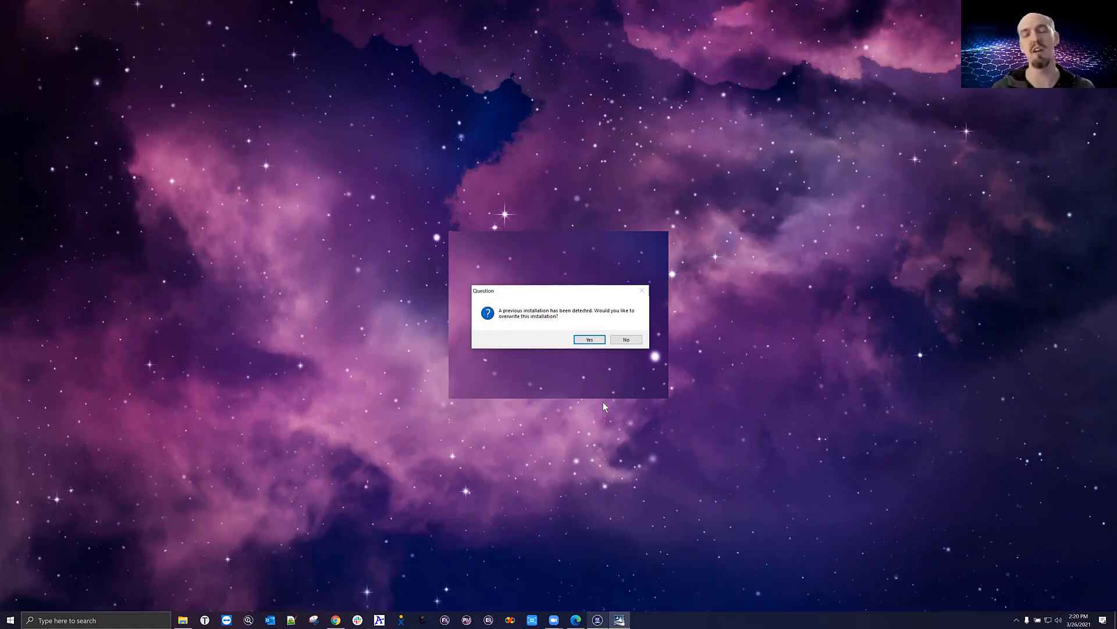
click(627, 340)
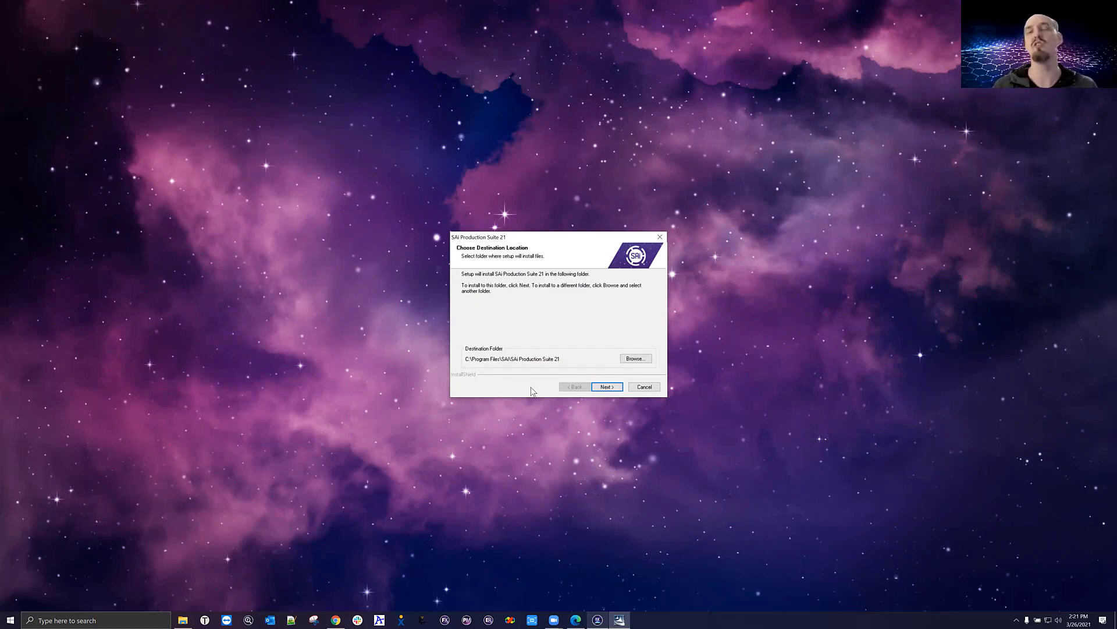
click(616, 390)
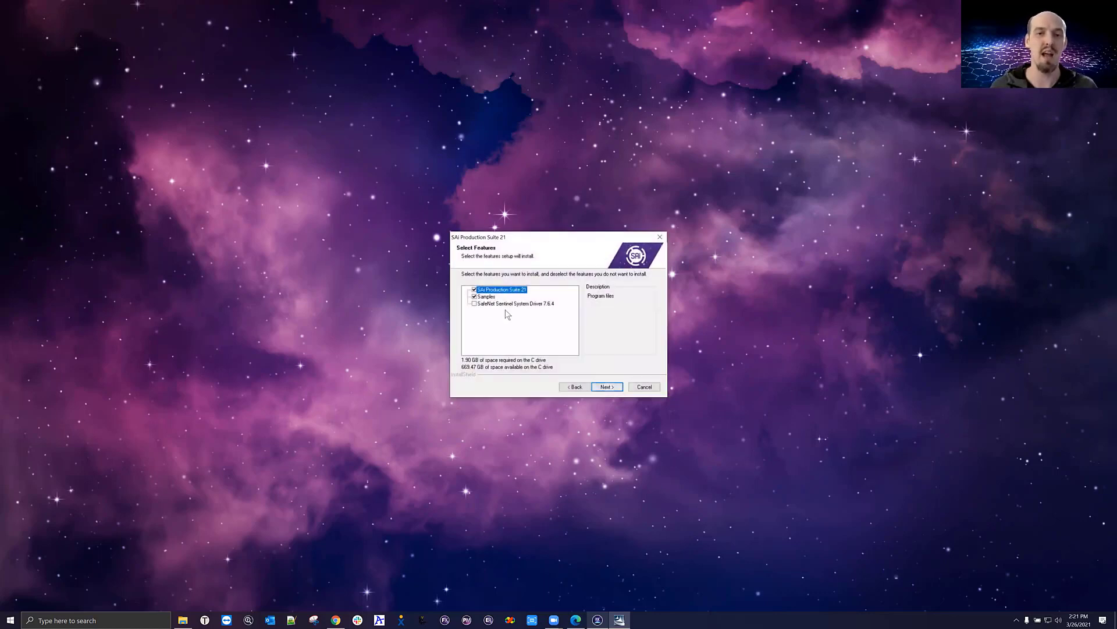
click(608, 388)
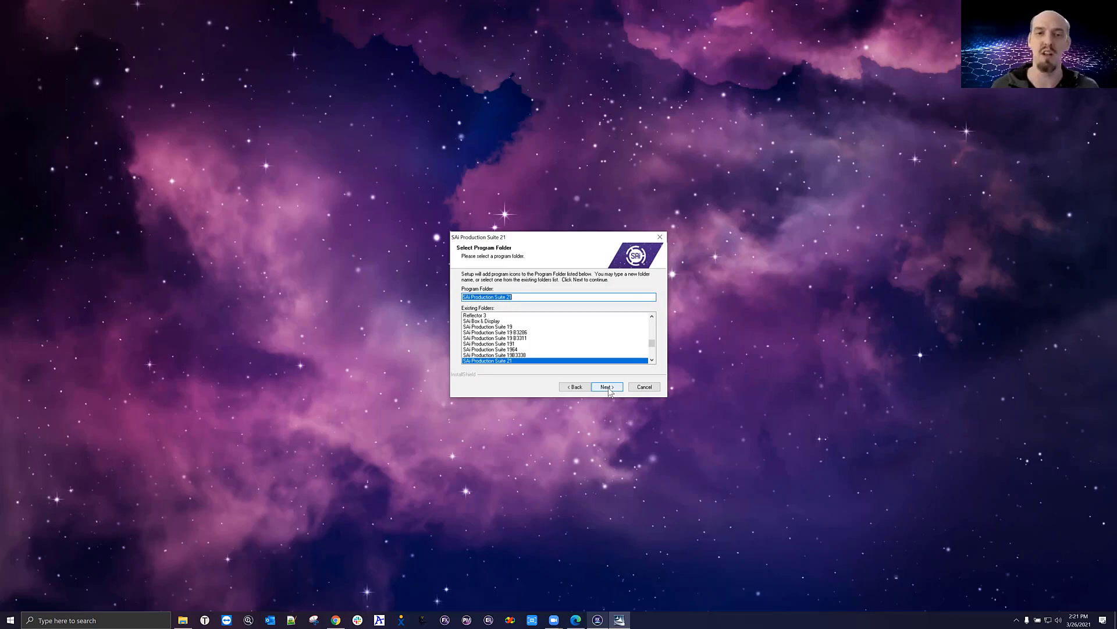
click(607, 387)
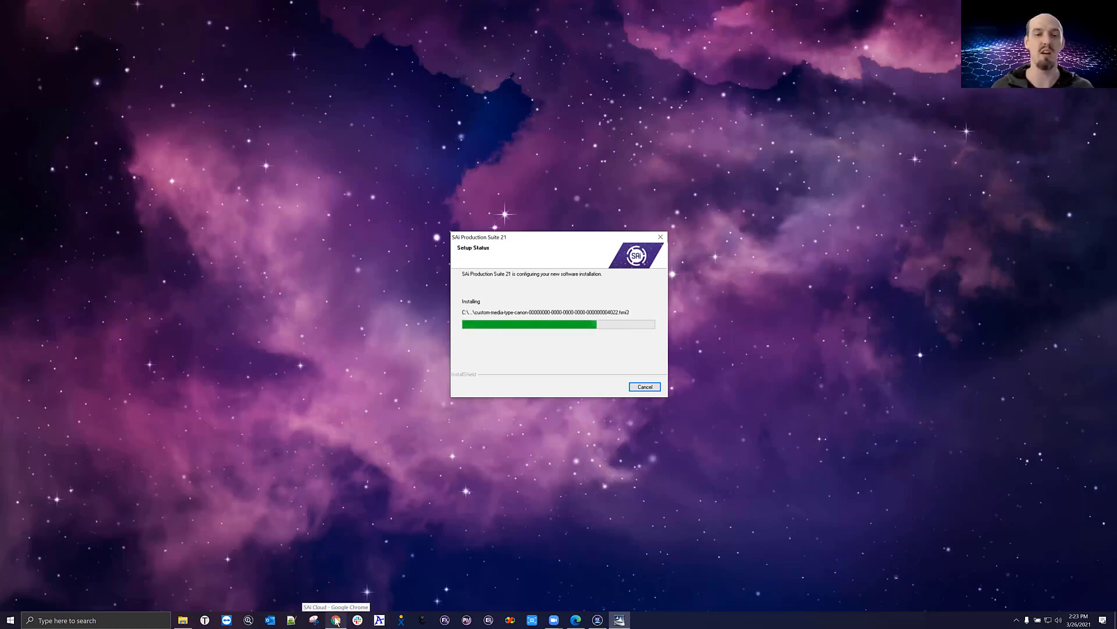
click(336, 621)
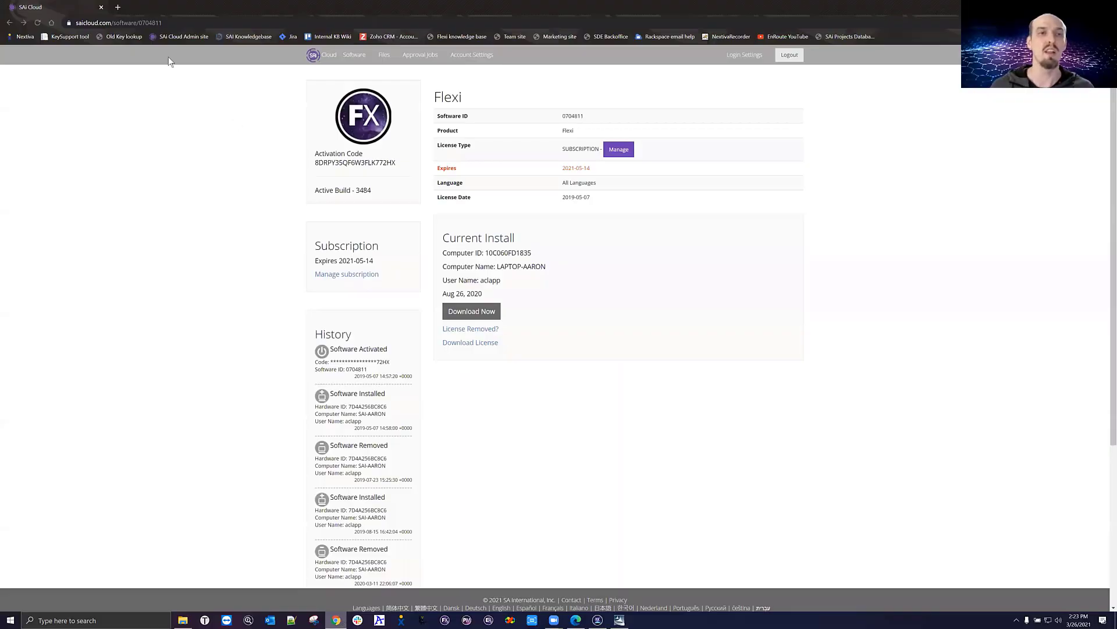
click(118, 8)
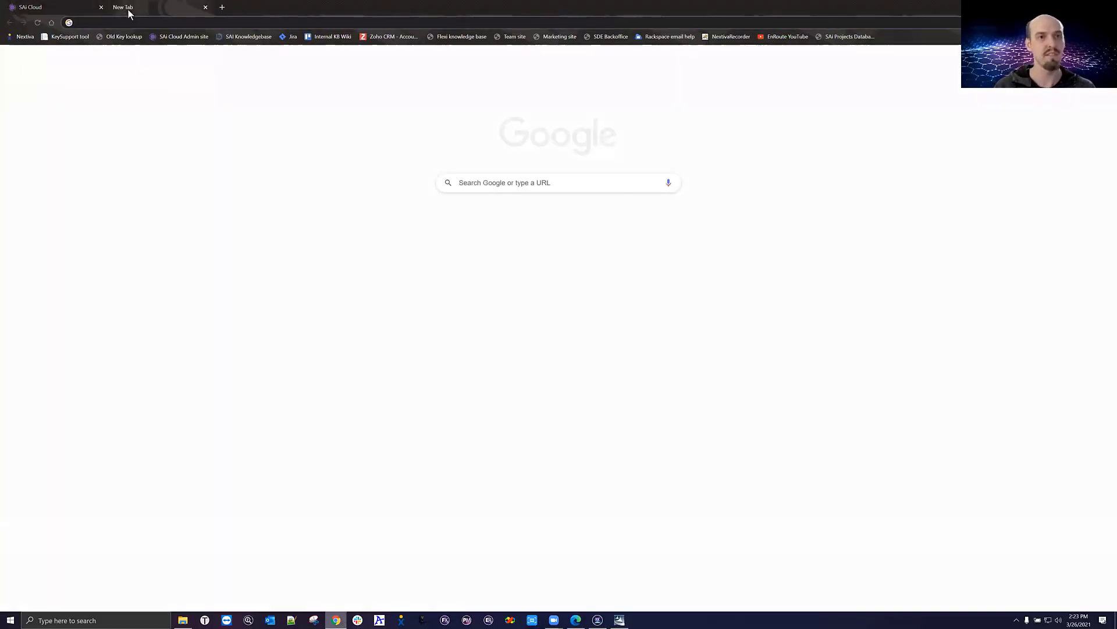
text(www.thinksai.com)
key(Return)
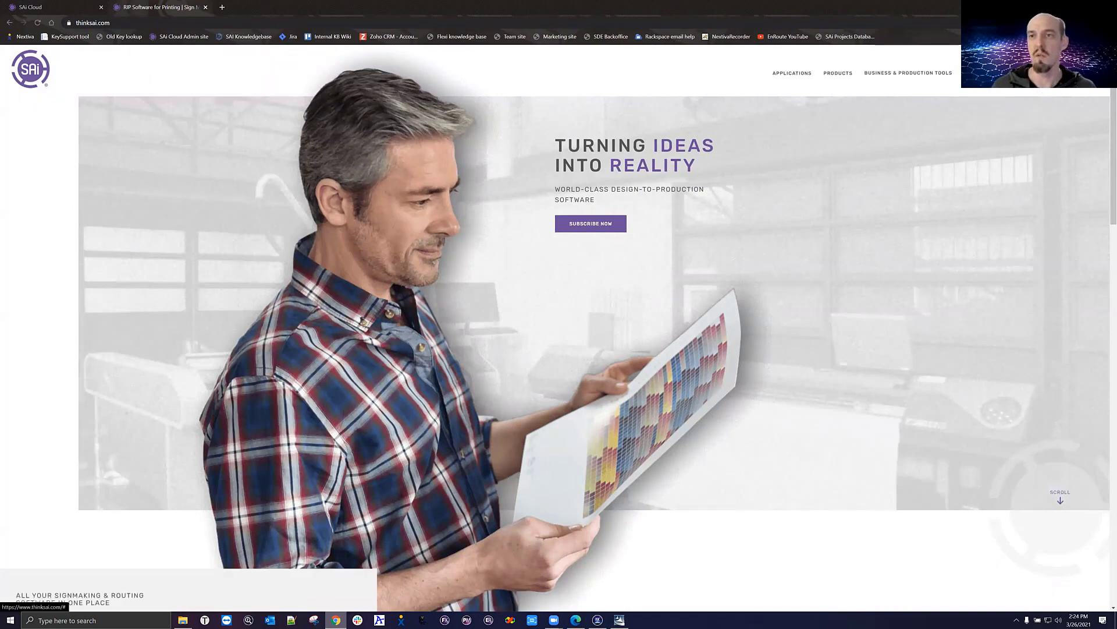
mouse_move(989, 73)
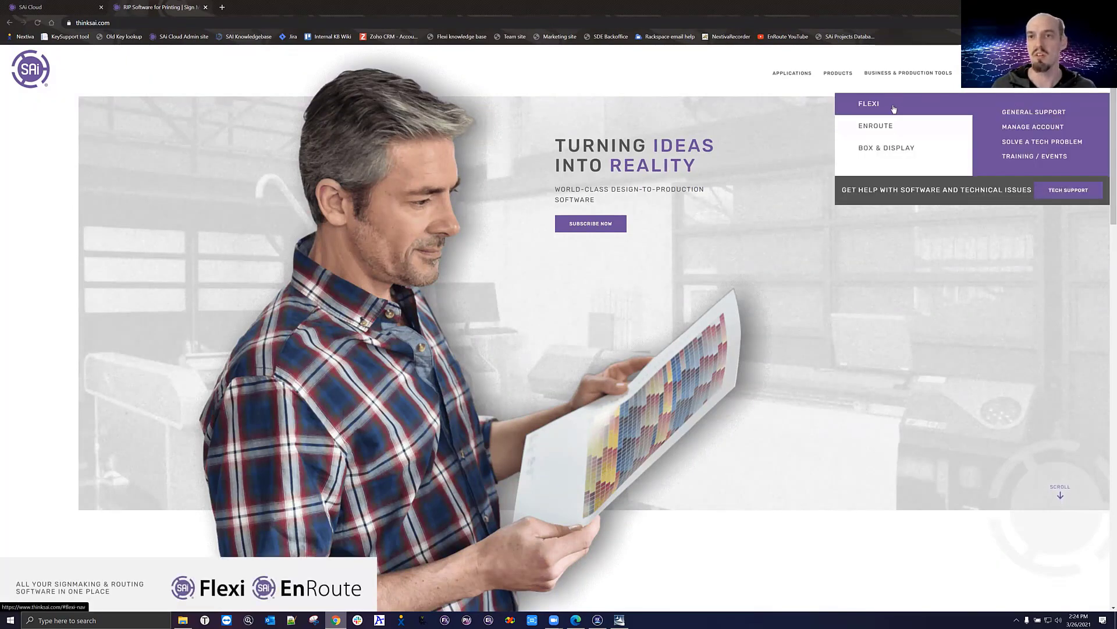
click(1035, 156)
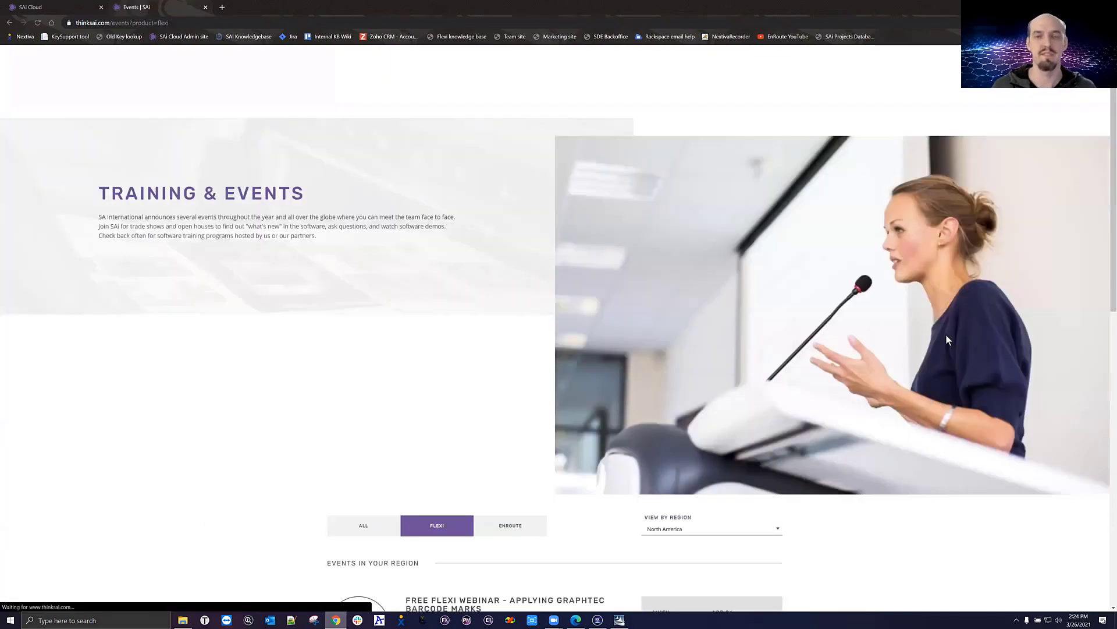
Step: Review the Flexi webinars listed for North America and worldwide on the Training & Events page
scroll(417, 339, down, 5)
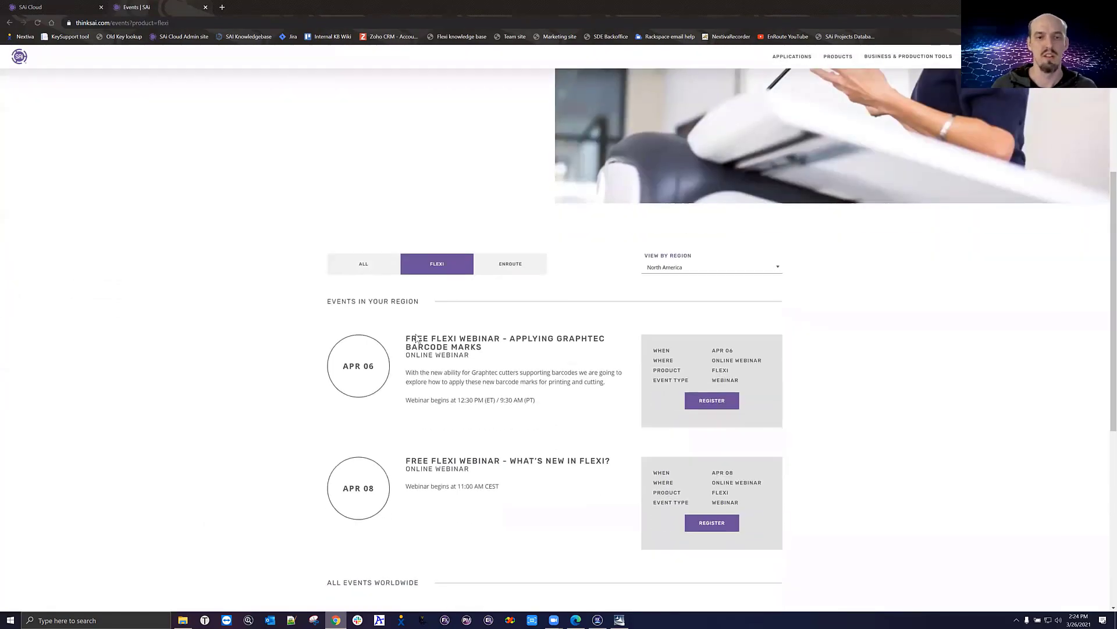
scroll(266, 294, down, 1)
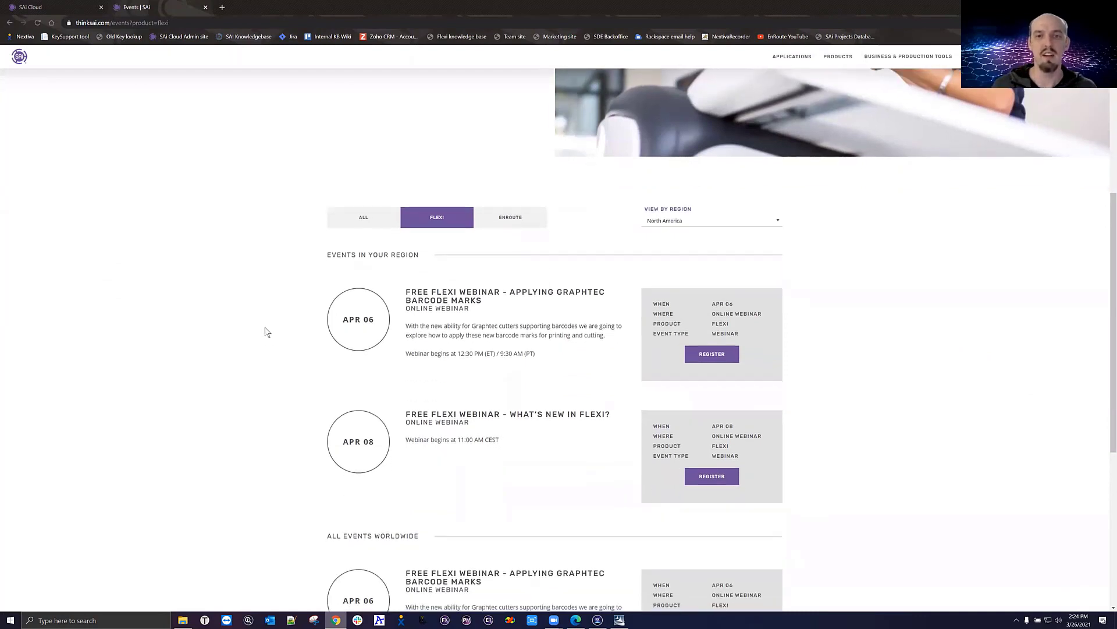
scroll(266, 332, down, 1)
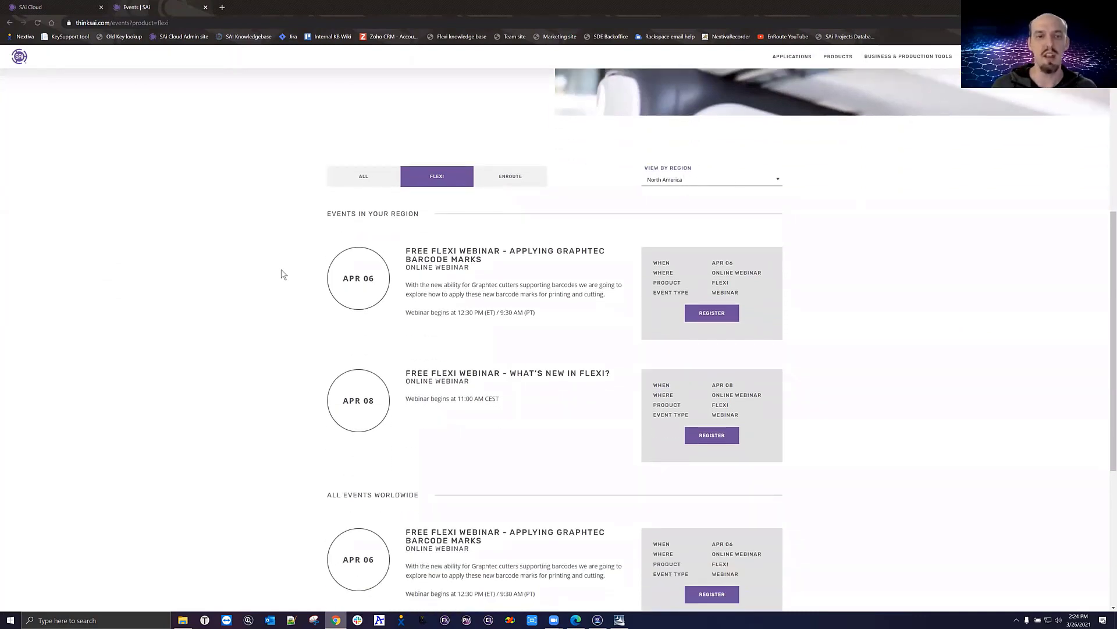
scroll(283, 275, down, 2)
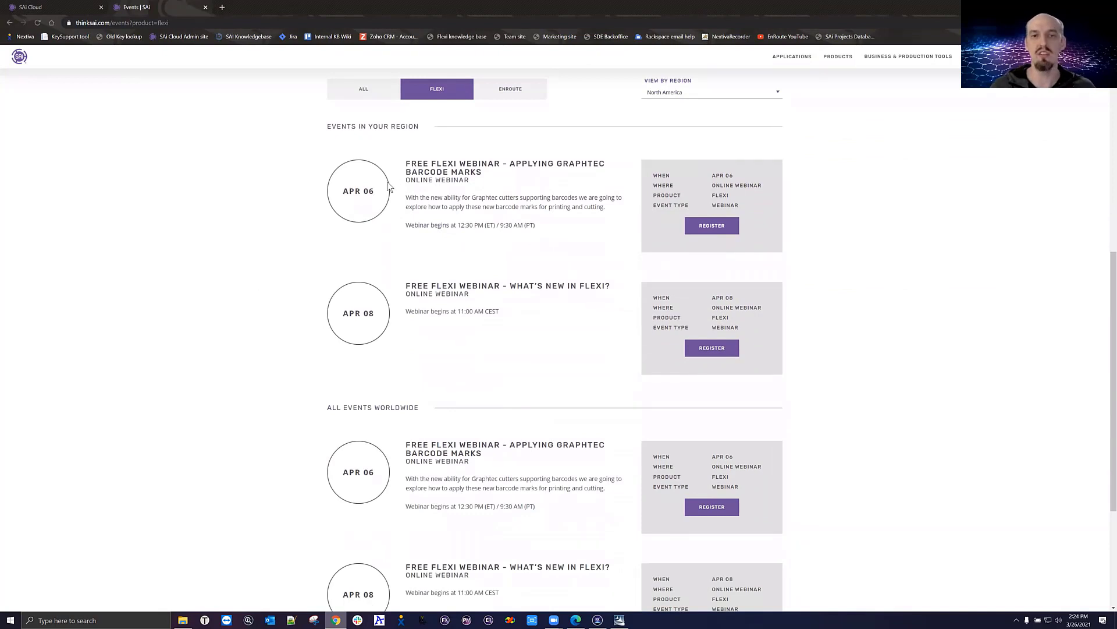
scroll(294, 267, down, 2)
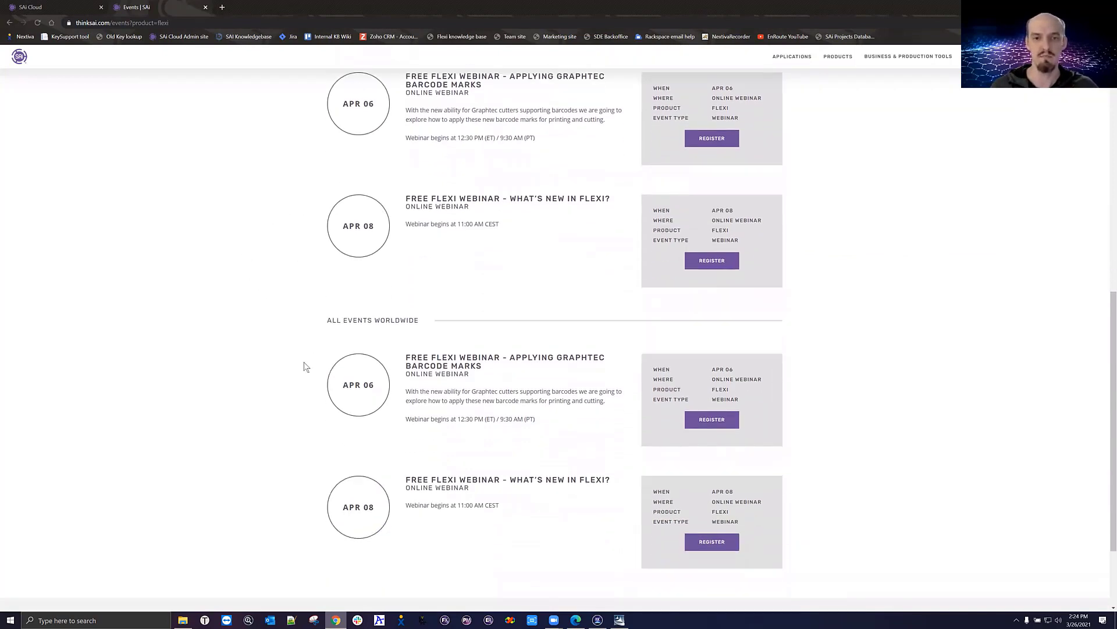
scroll(292, 375, down, 1)
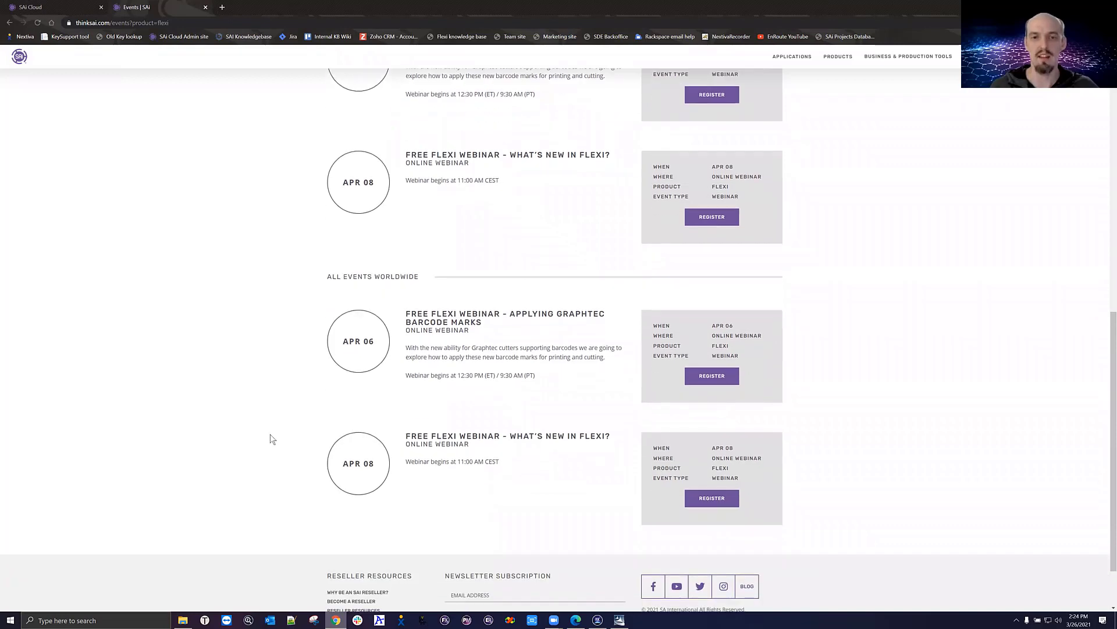
scroll(333, 331, down, 2)
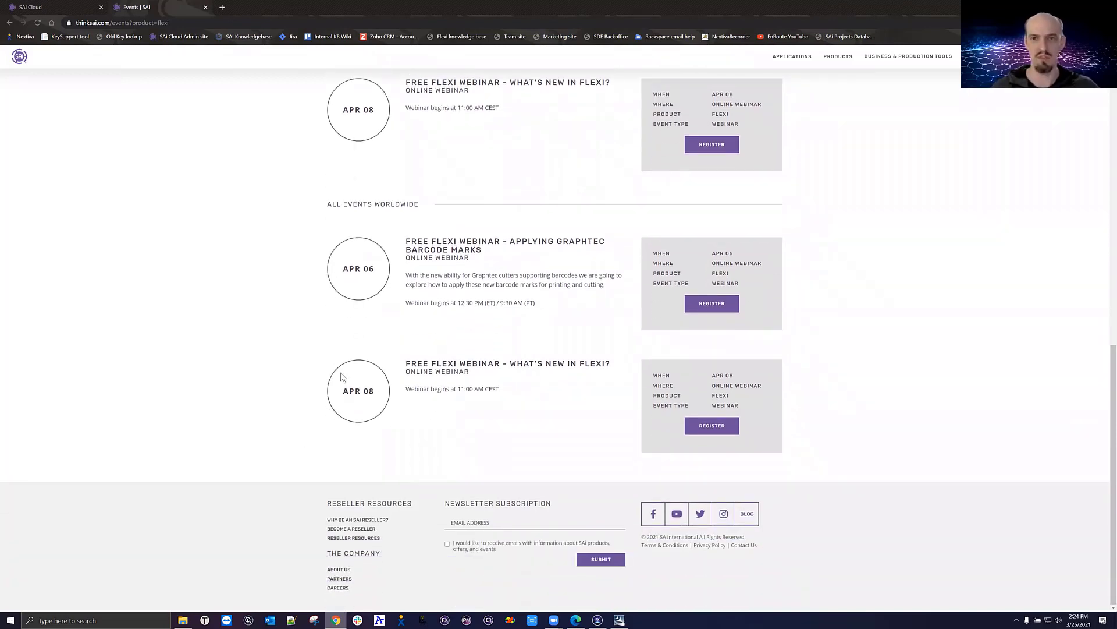
scroll(281, 366, up, 5)
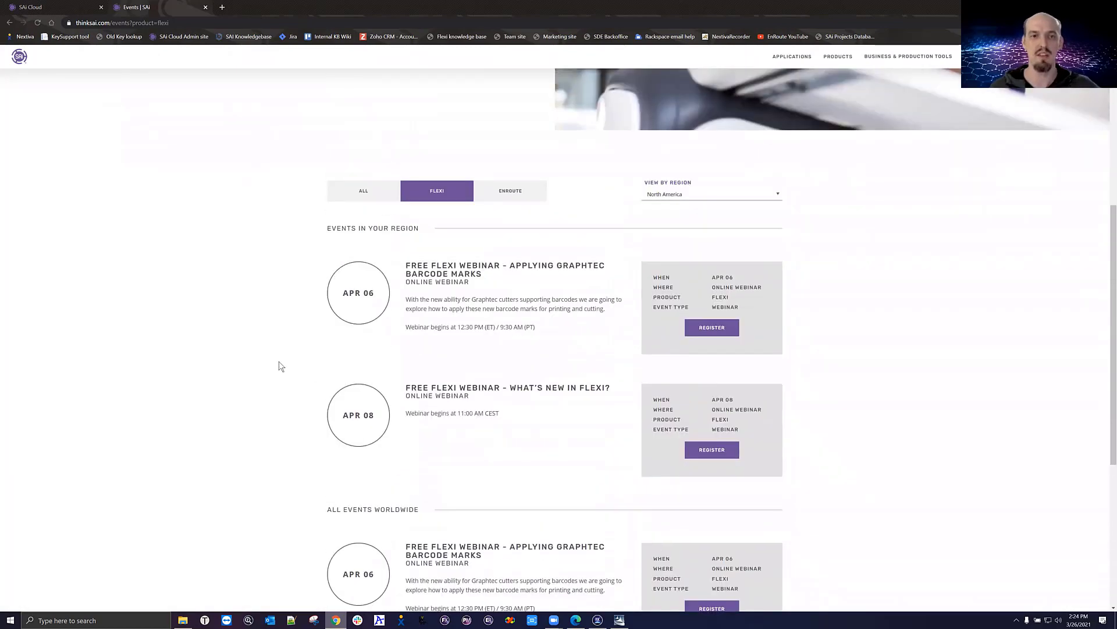
scroll(280, 365, up, 2)
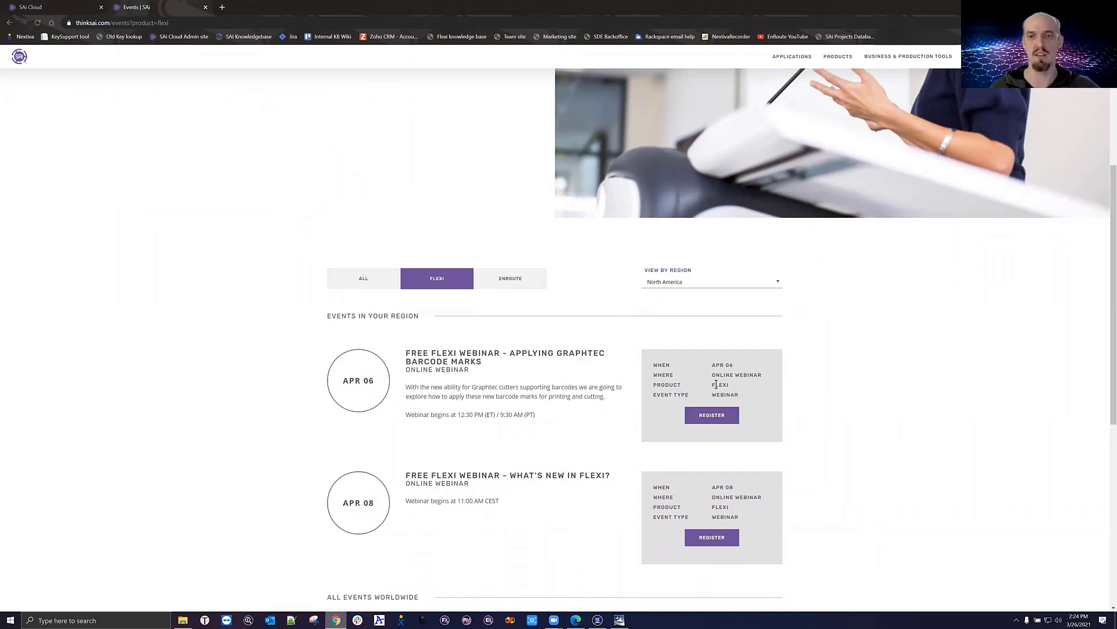
Step: Return to the thinksai.com home page and look over its product sections
click(10, 24)
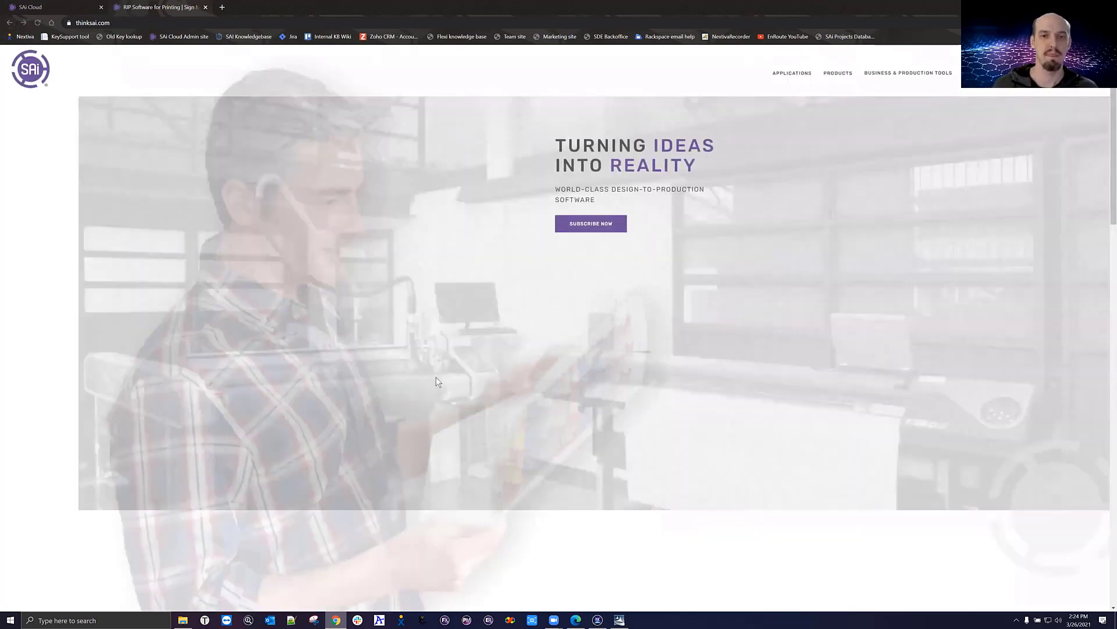
scroll(435, 379, down, 5)
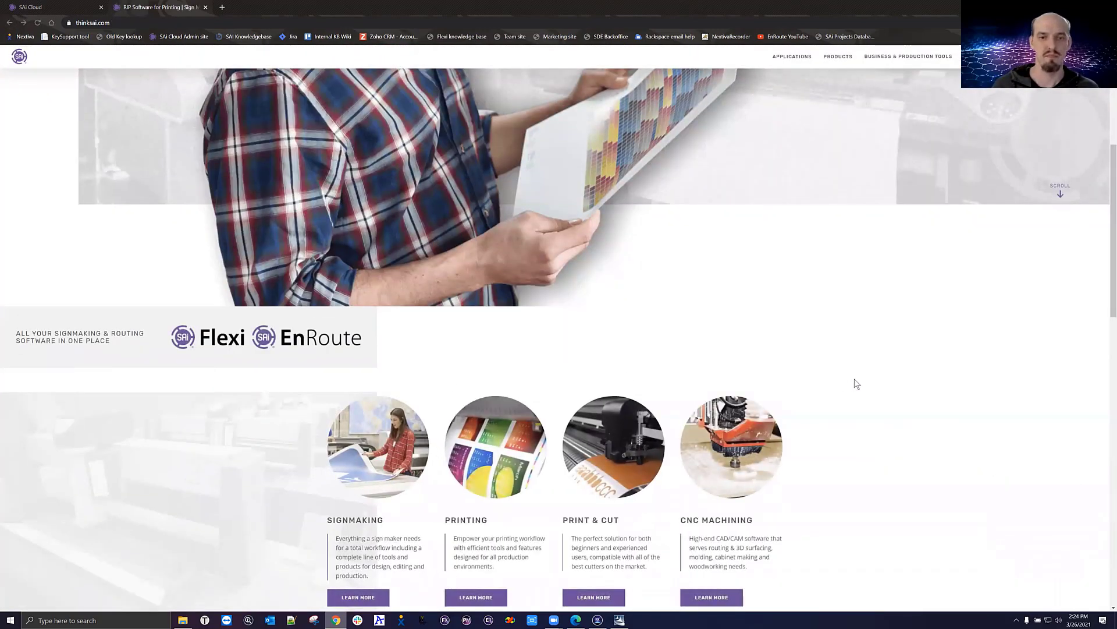
scroll(879, 121, up, 3)
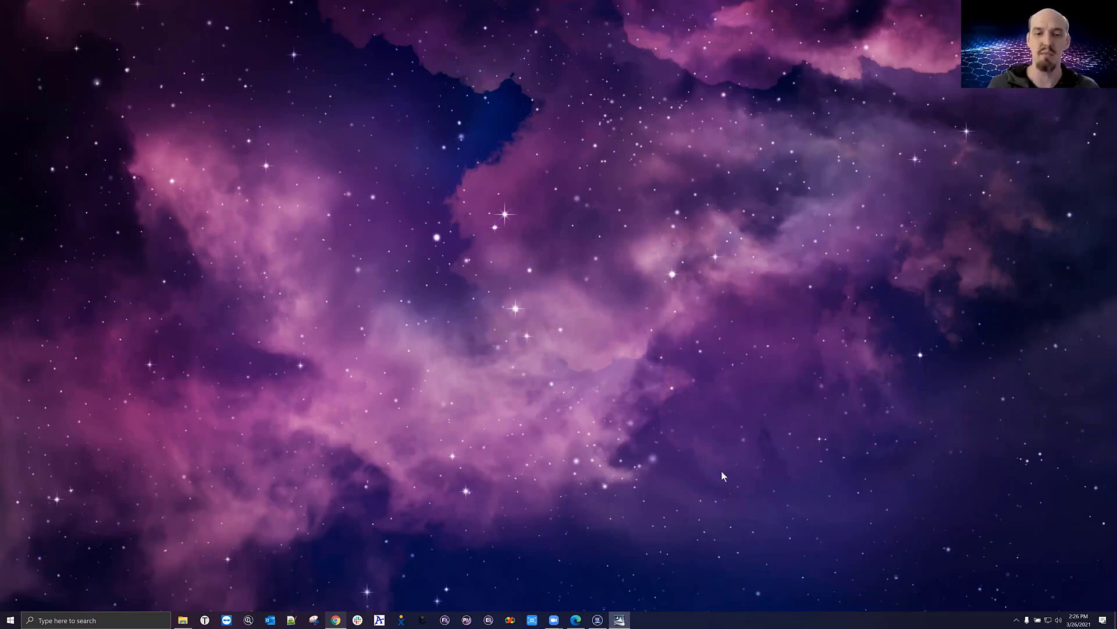
Step: Switch to the SAi Cloud page in Chrome and copy the Flexi activation code
click(336, 620)
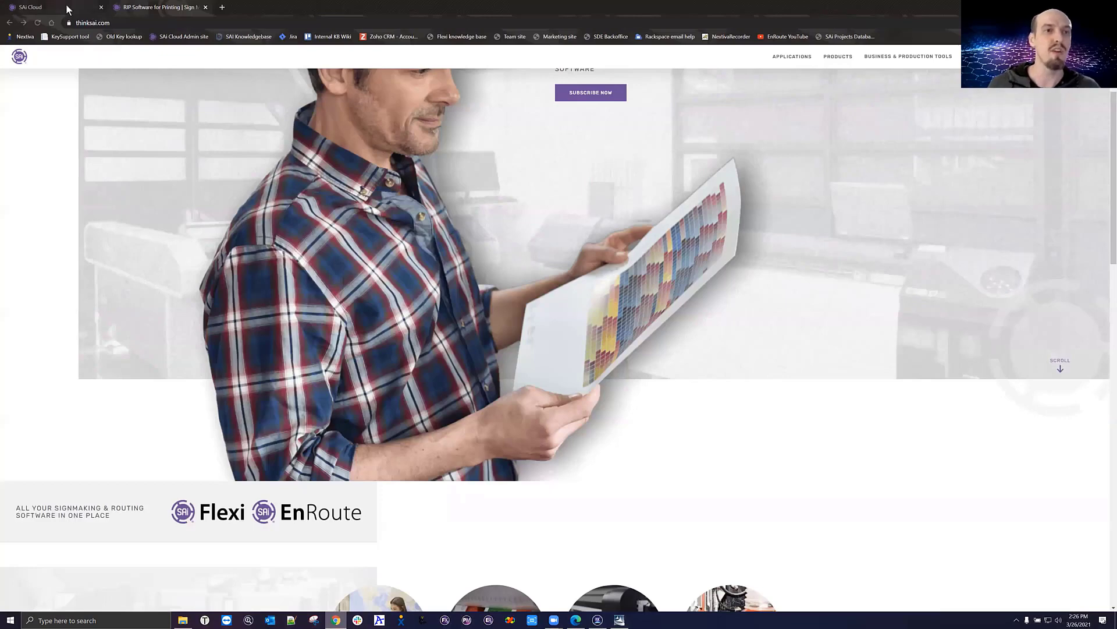
click(68, 9)
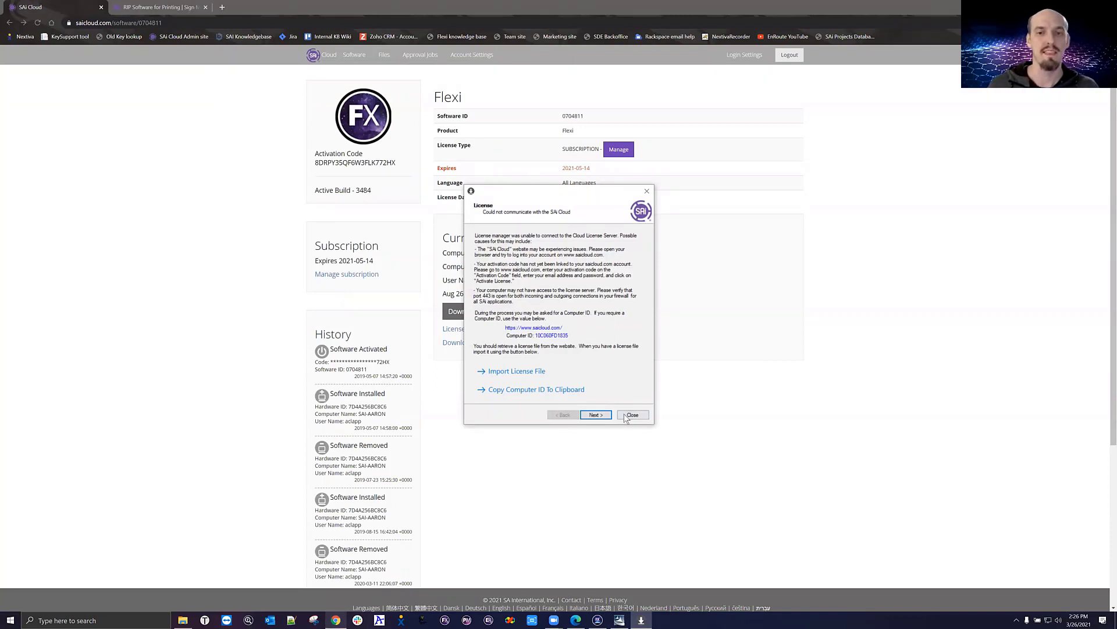
click(203, 177)
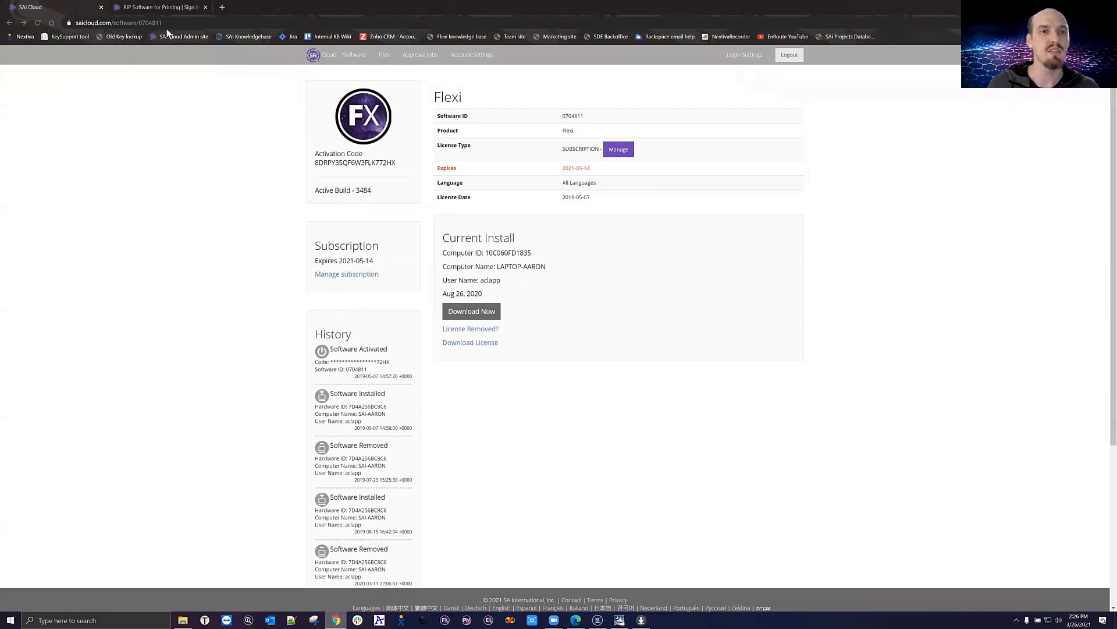
double_click(337, 162)
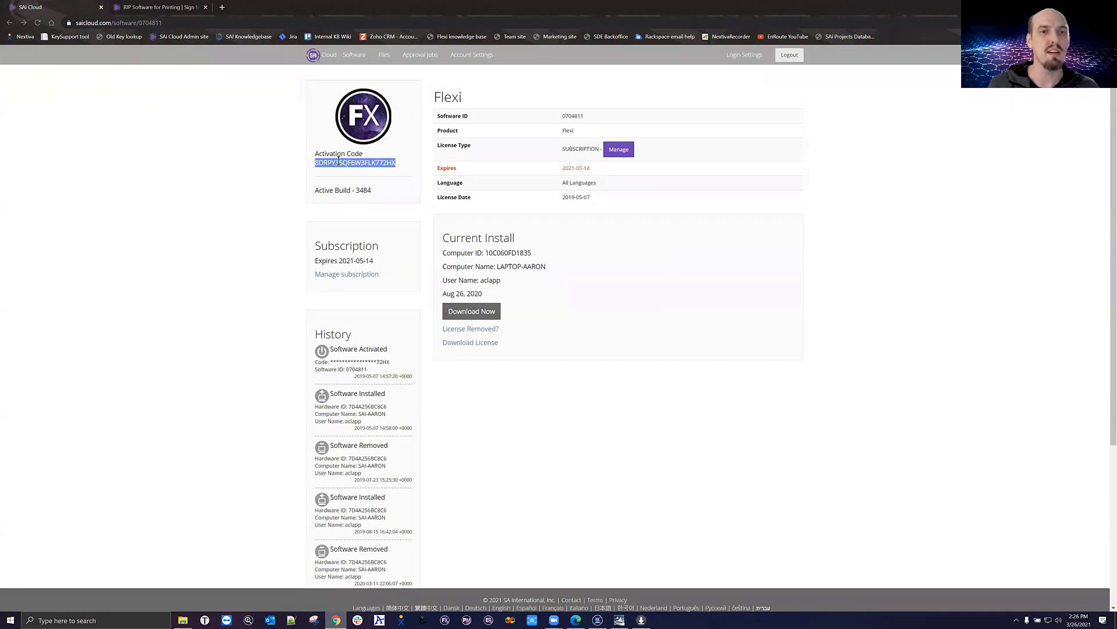
right_click(343, 160)
click(372, 168)
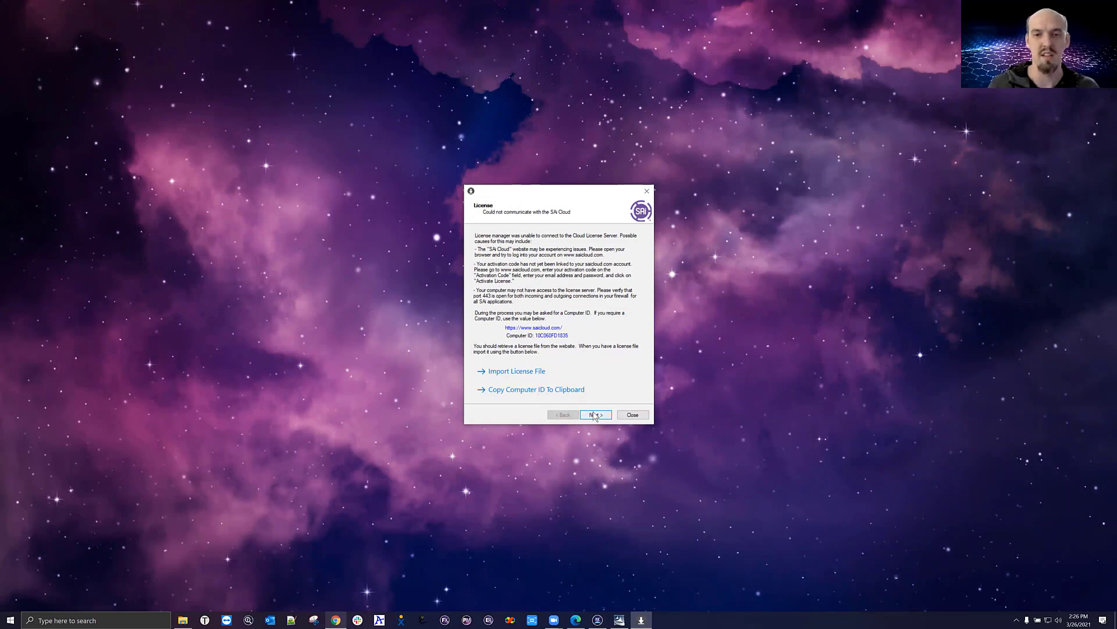
Step: Continue the license wizard, paste the activation code into the Activation Code field and finish licensing
click(595, 414)
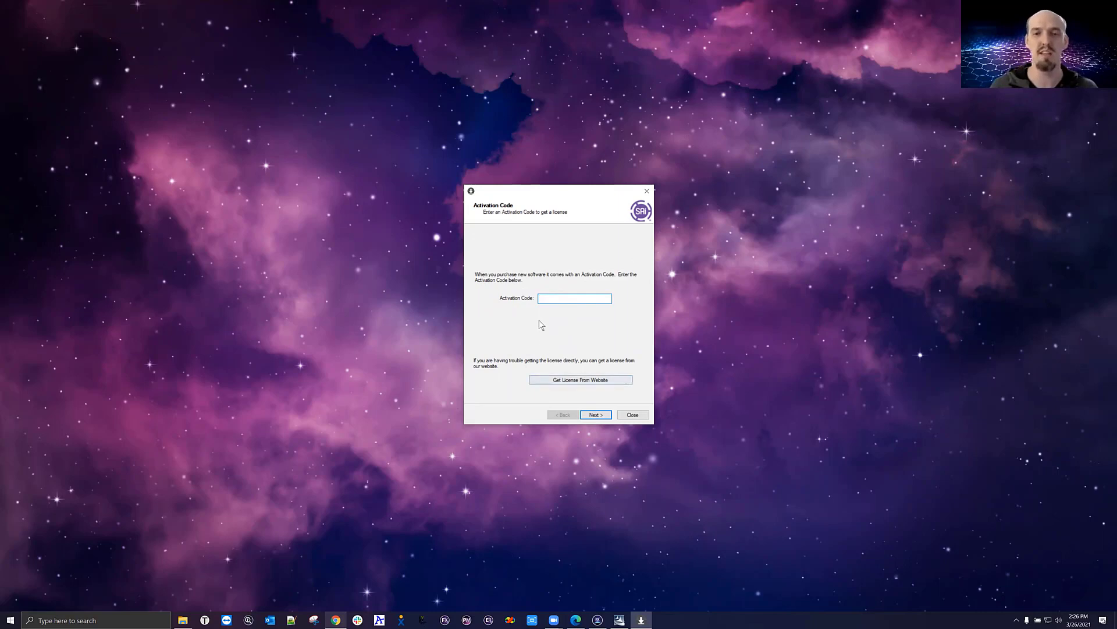
drag(550, 193, 536, 152)
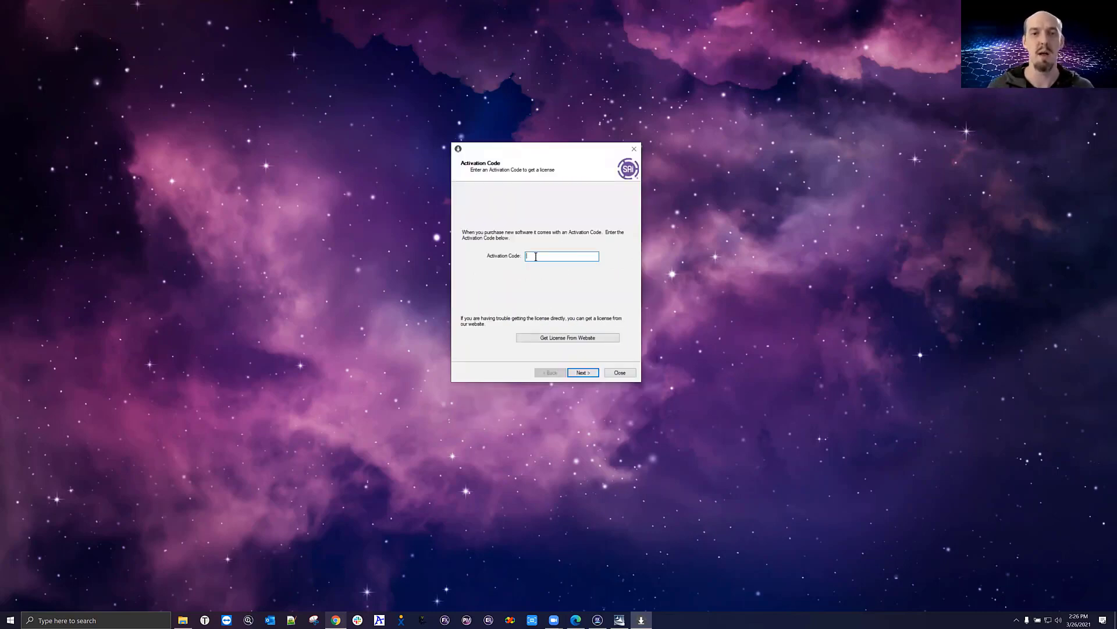
key(ctrl+v)
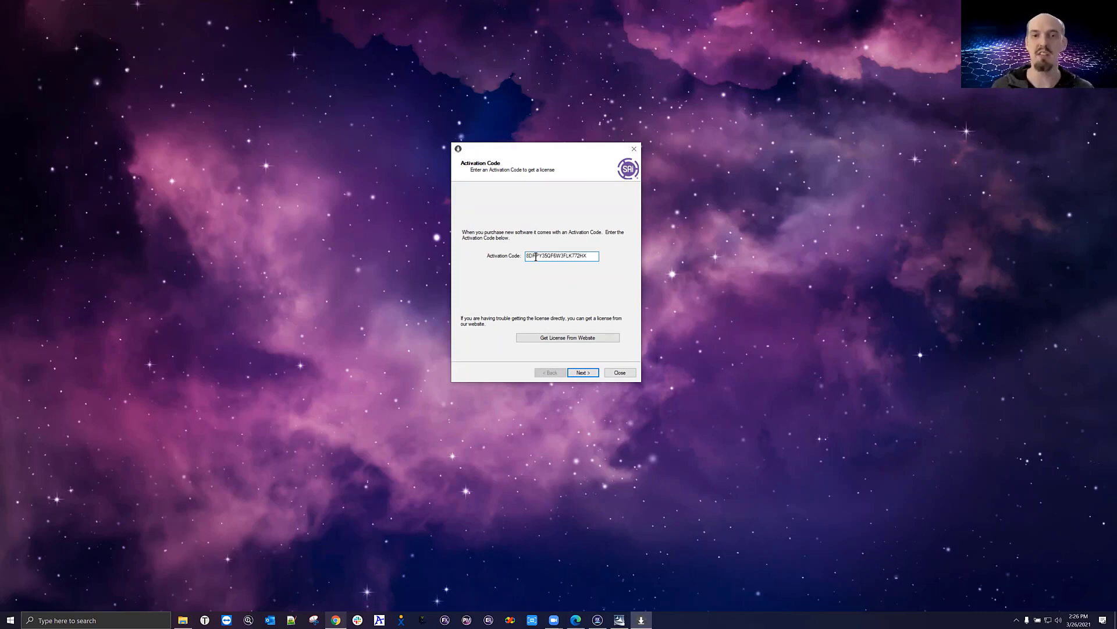
click(580, 376)
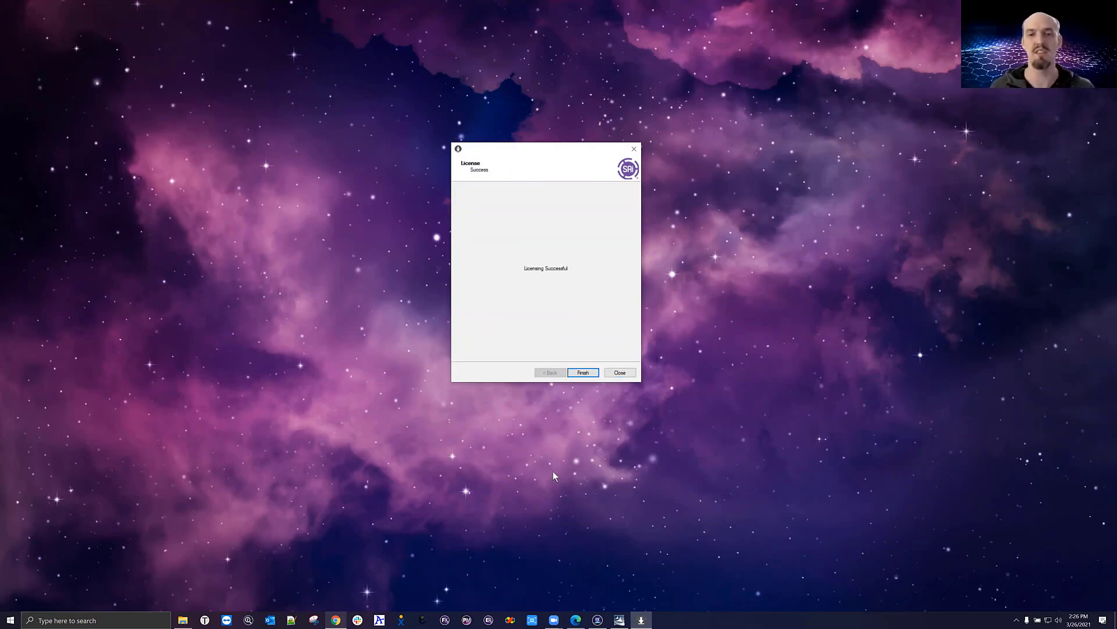
click(584, 373)
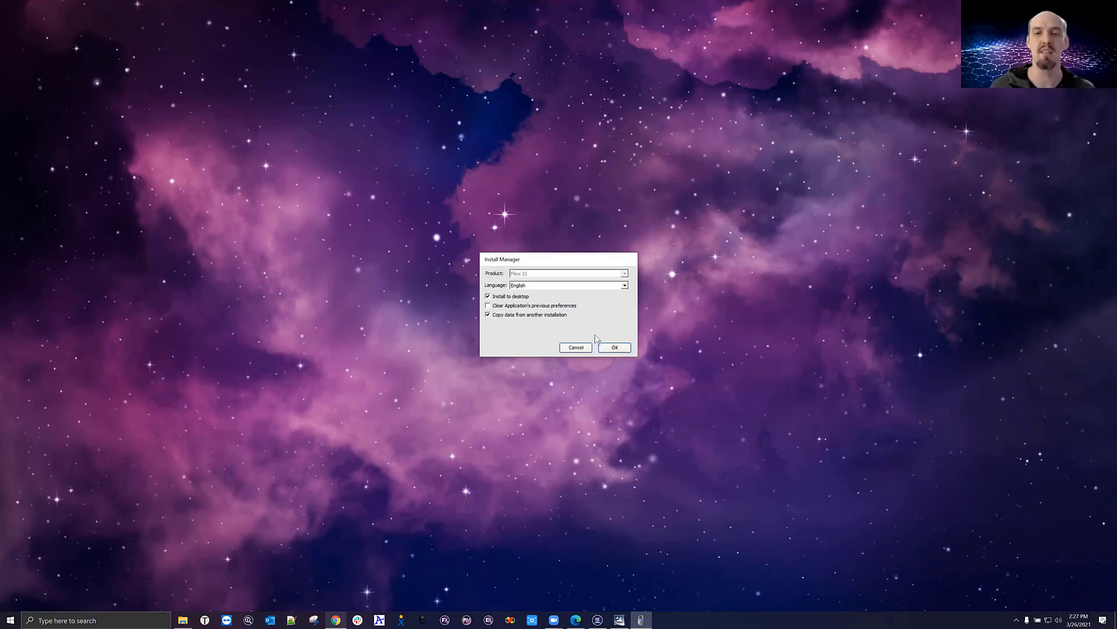
Step: Accept English, desktop installation and copying data from another installation for Flexi 21, and check the source folder path in Copy Data
click(609, 349)
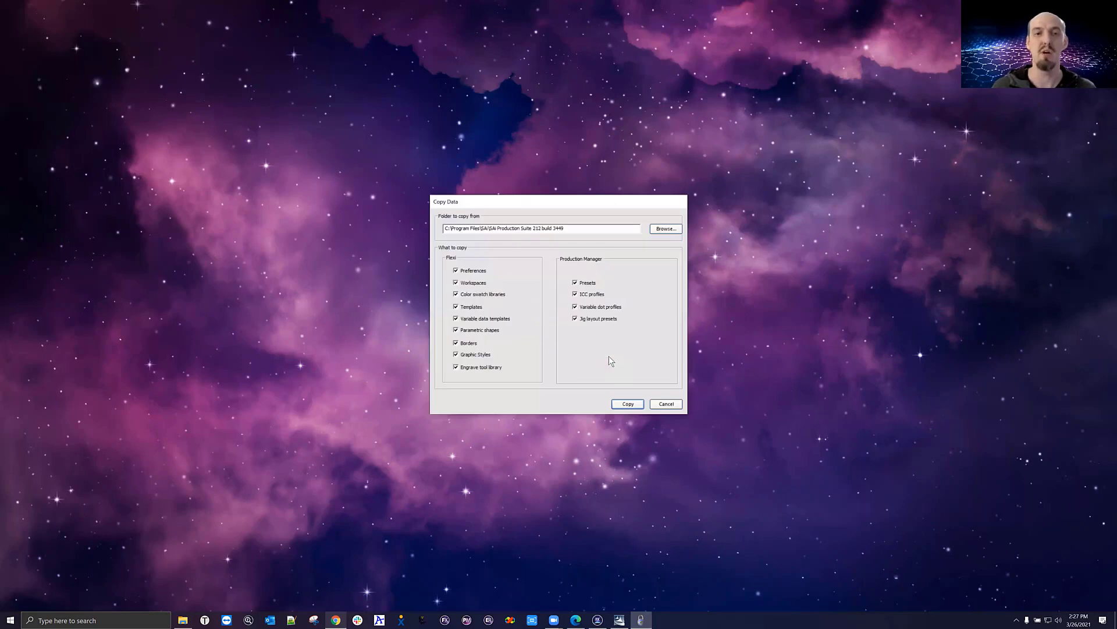
click(535, 193)
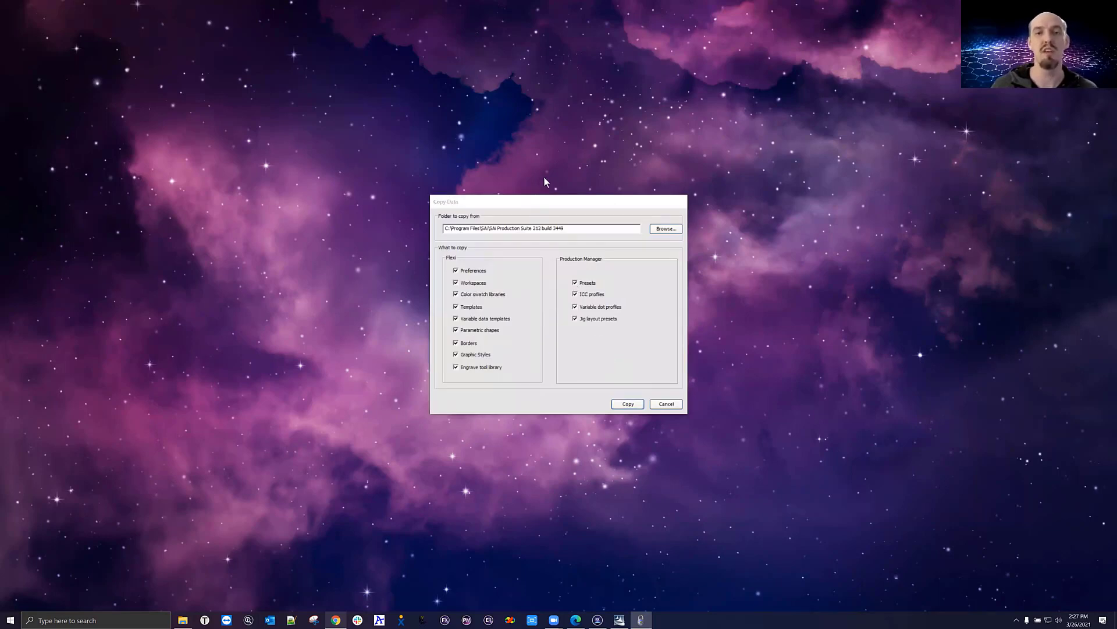
drag(552, 203, 559, 174)
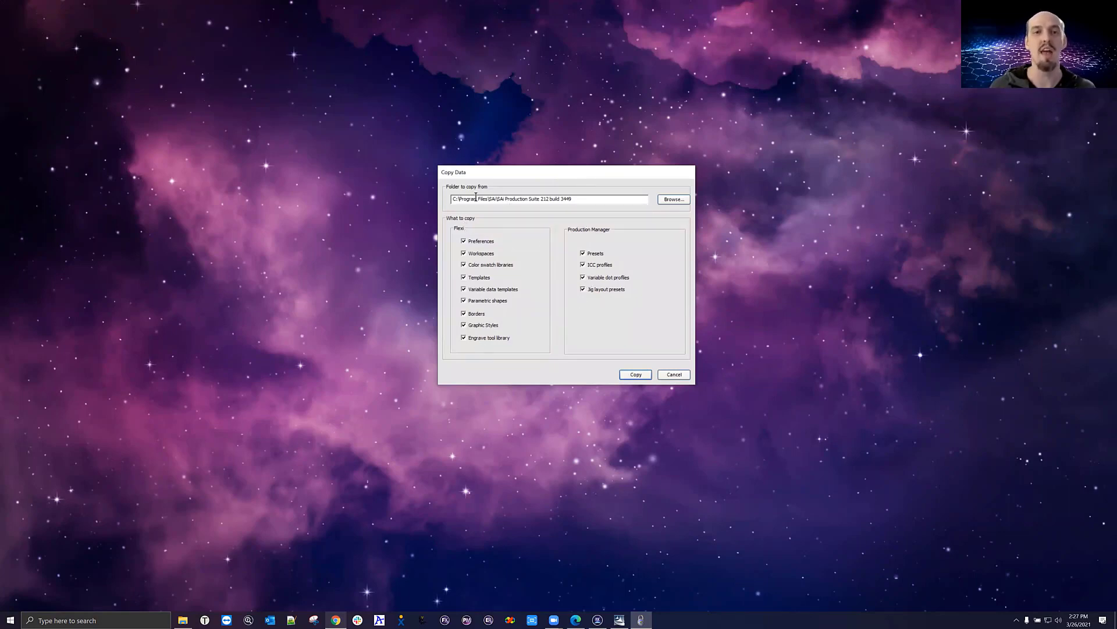
drag(453, 200, 579, 196)
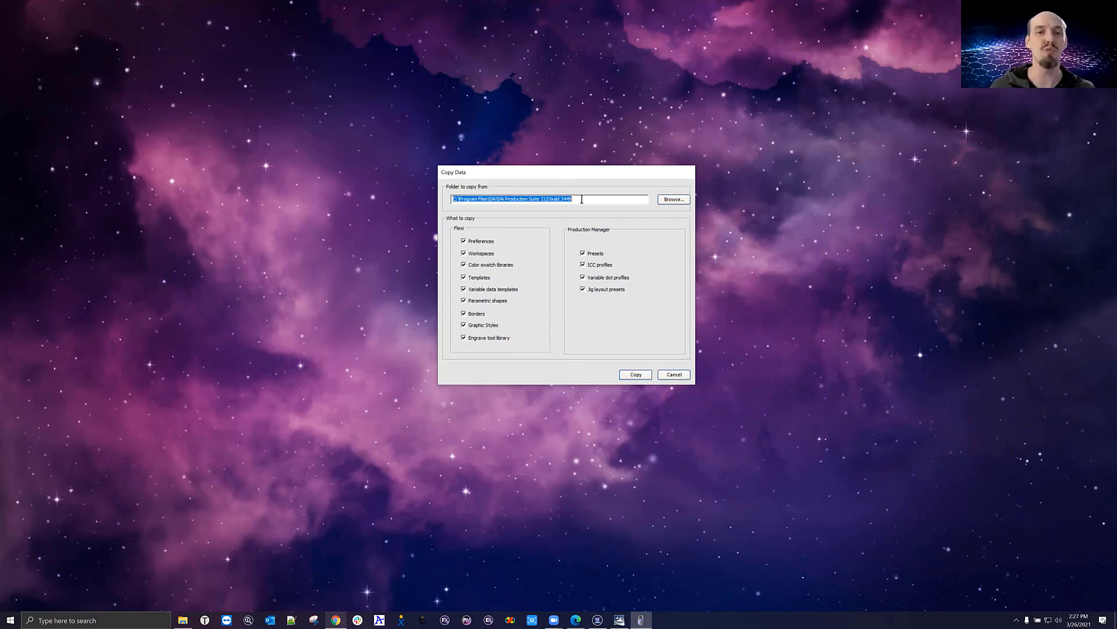
click(581, 199)
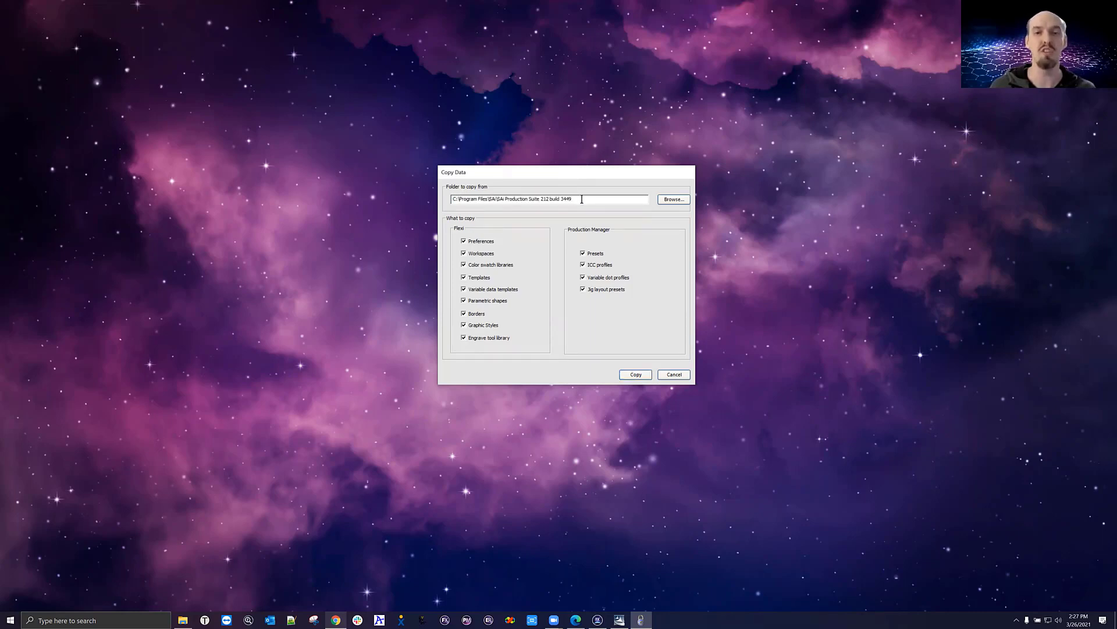
Step: Copy all the listed data from C:\Program Files (x86)\SAi\SAi Production Suite 1964 and finish the SAi Production Suite 21 installation wizard
click(667, 201)
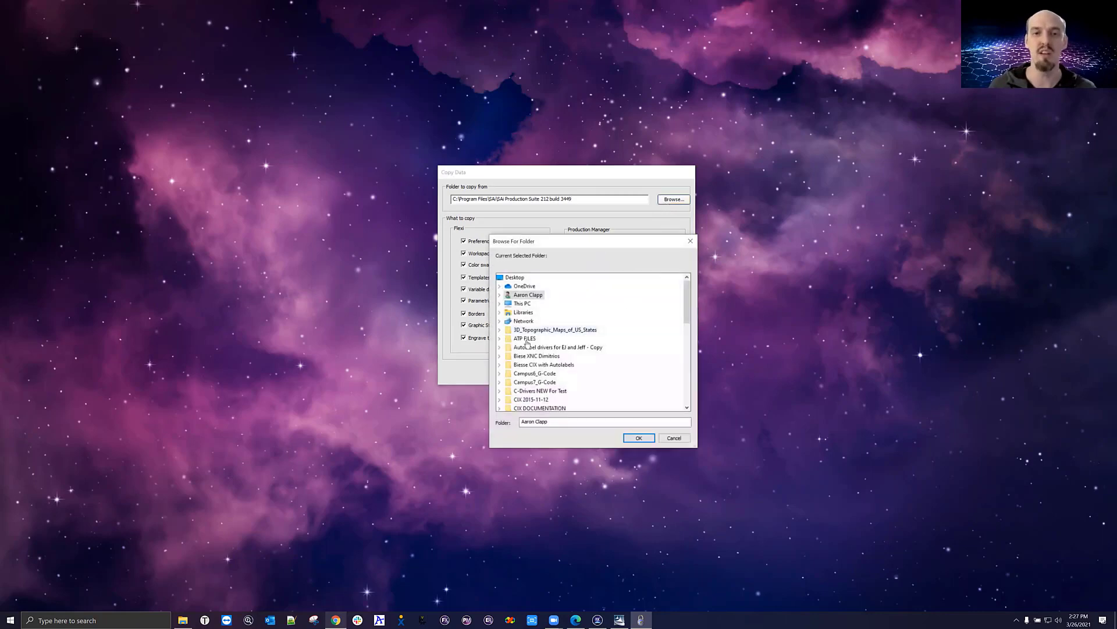
click(499, 304)
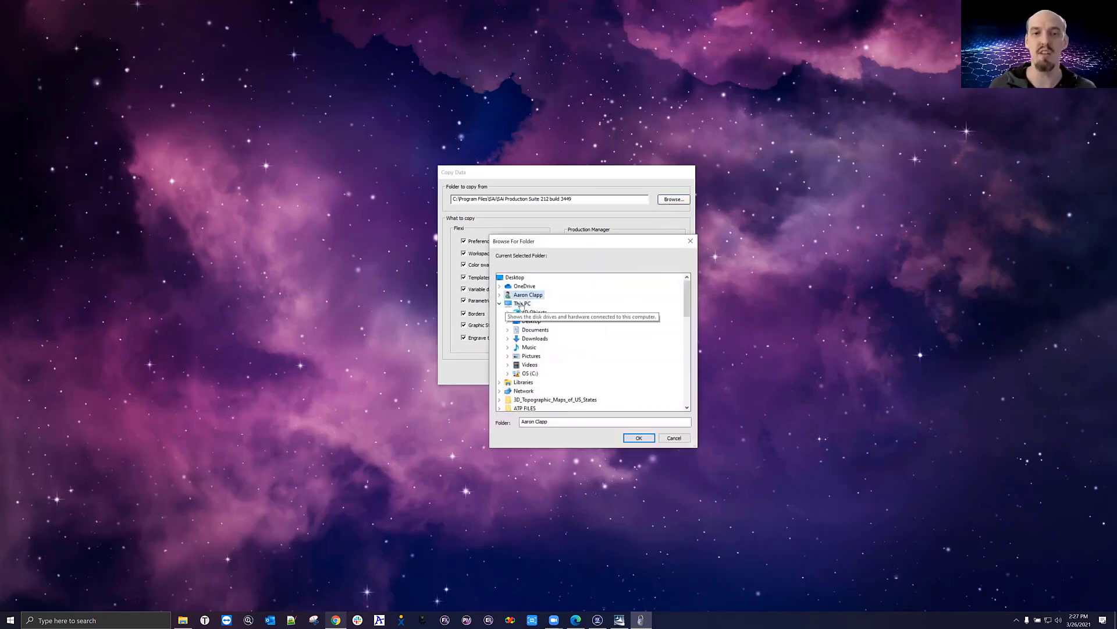
click(508, 373)
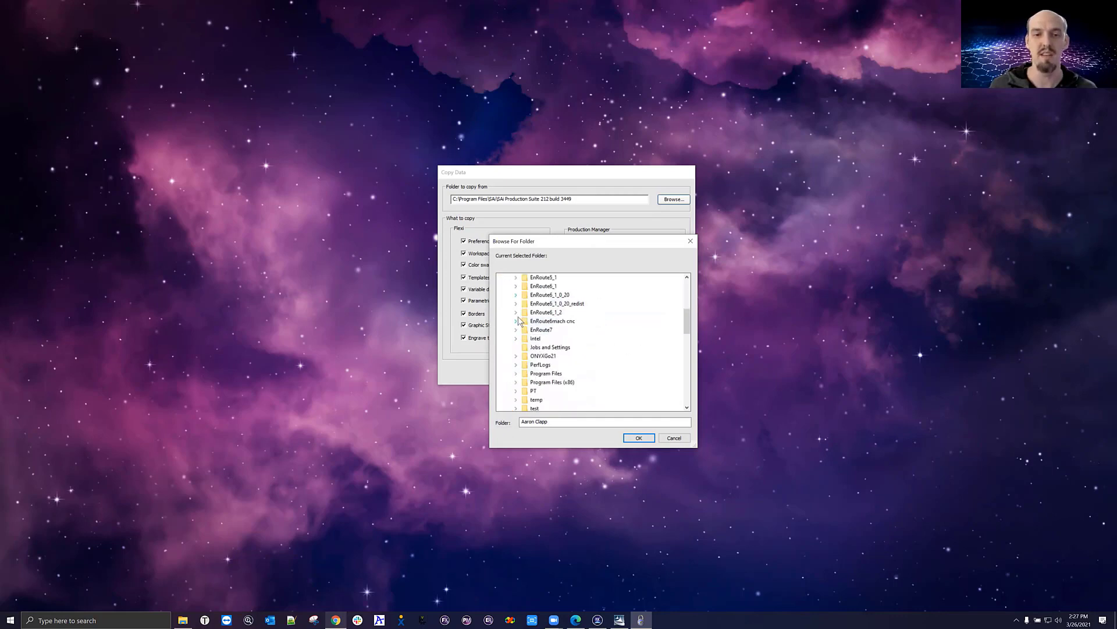
scroll(520, 332, down, 2)
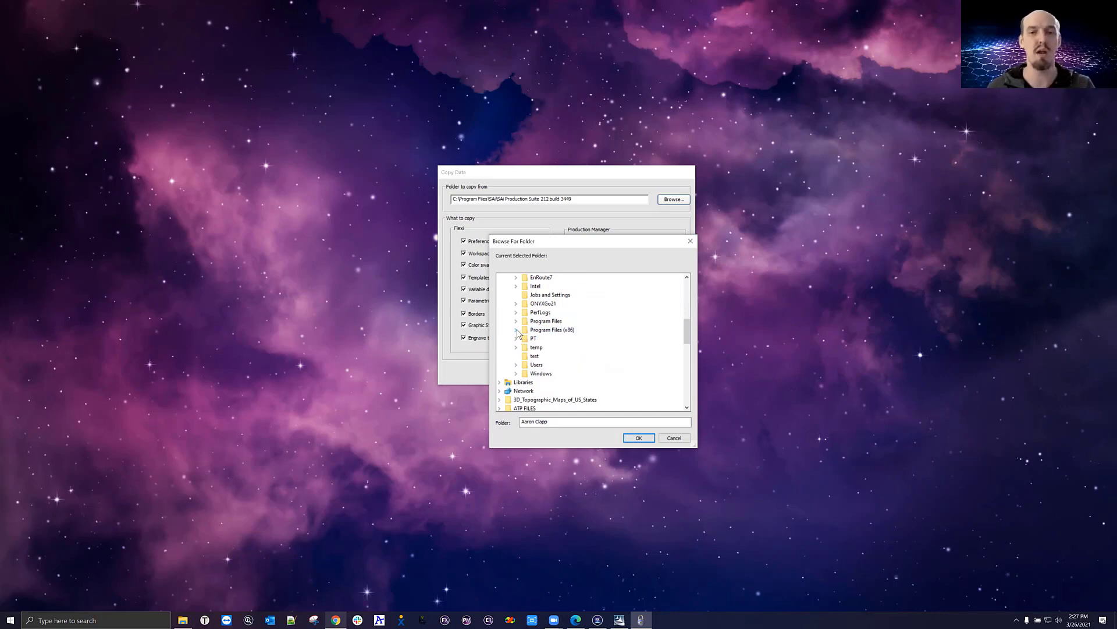
click(516, 330)
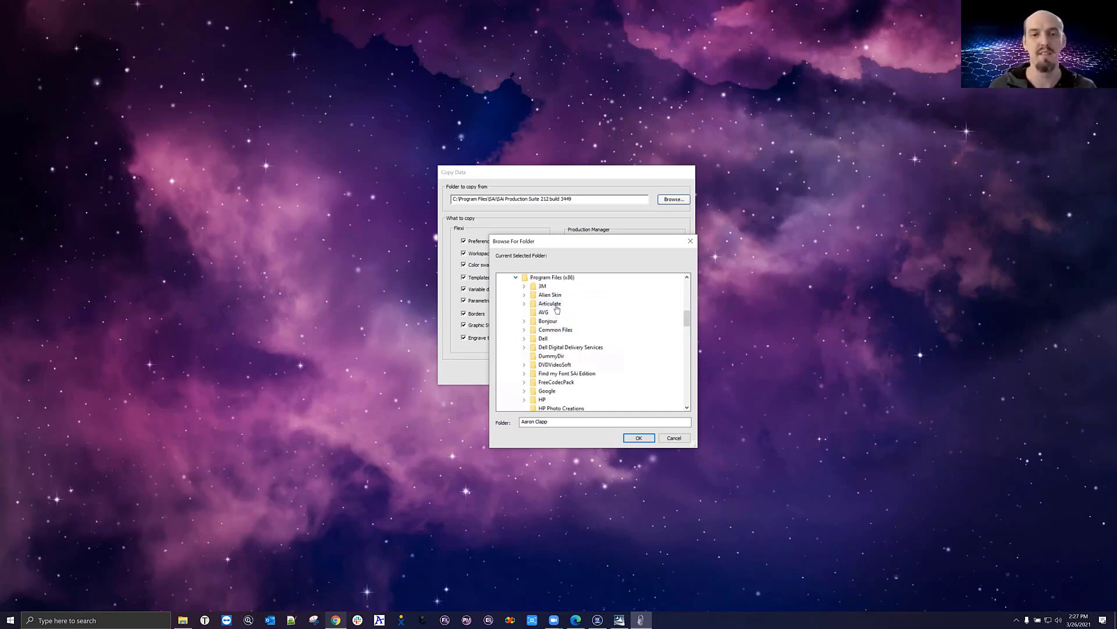
scroll(582, 334, down, 8)
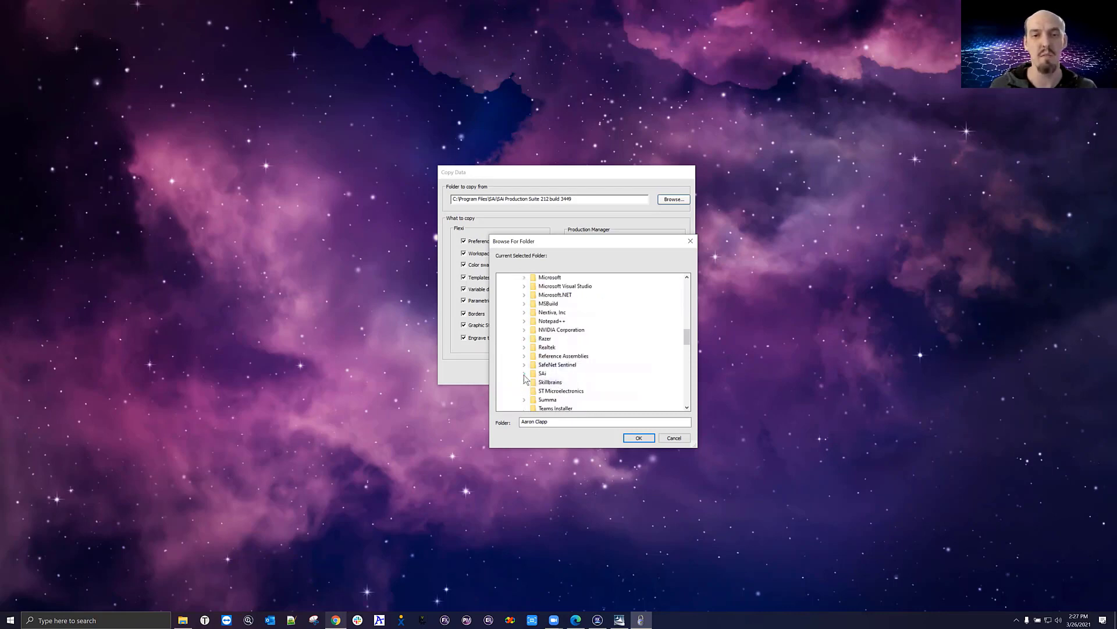
click(524, 374)
scroll(618, 365, down, 2)
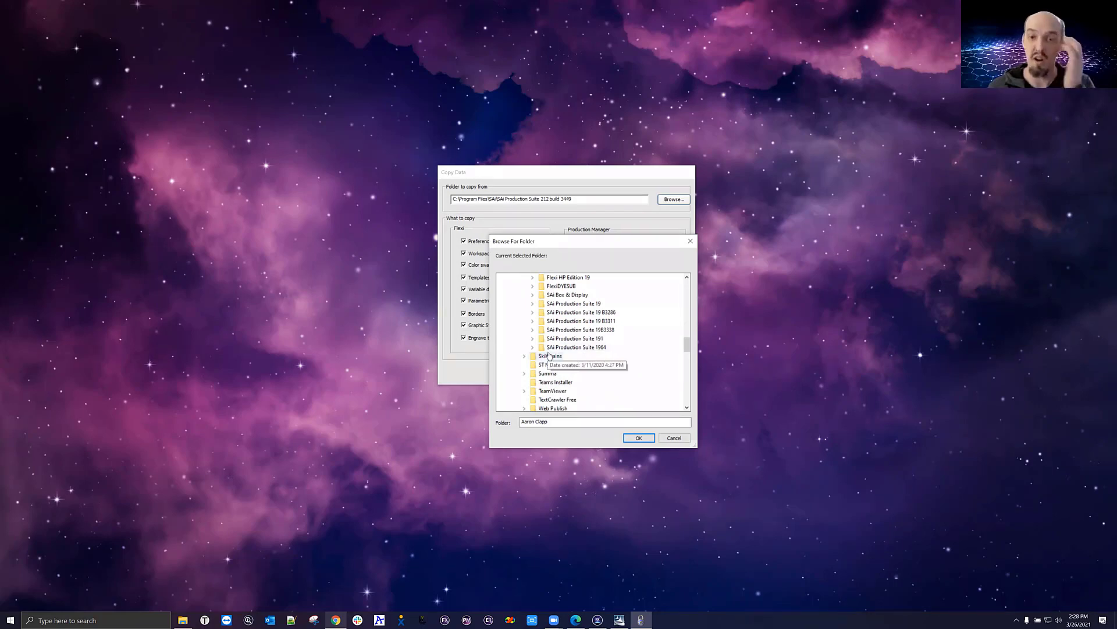
double_click(582, 347)
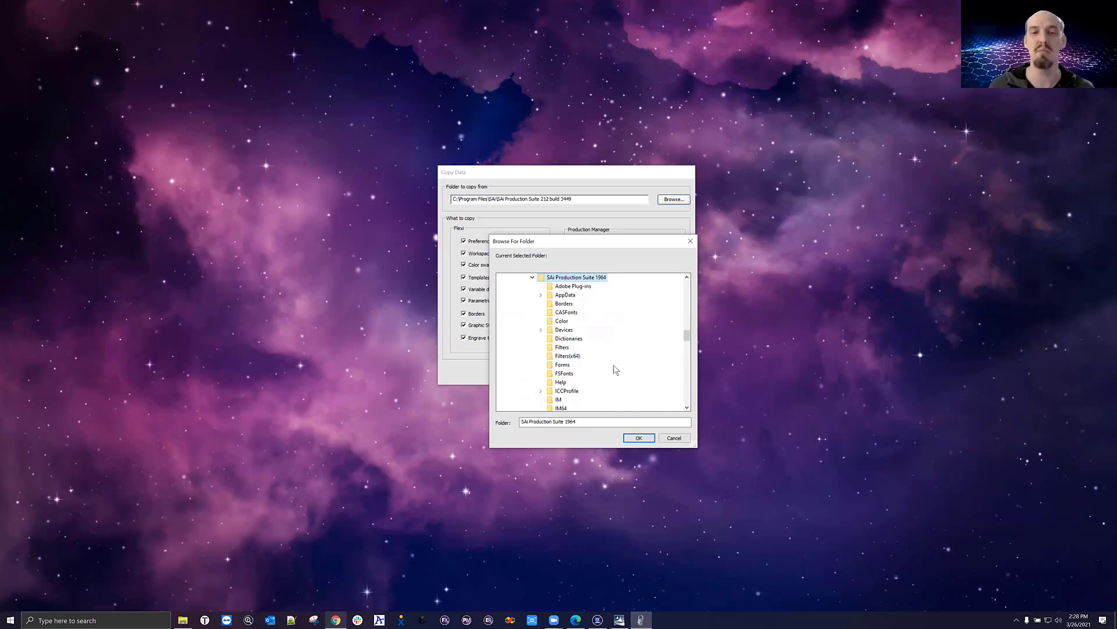
click(638, 438)
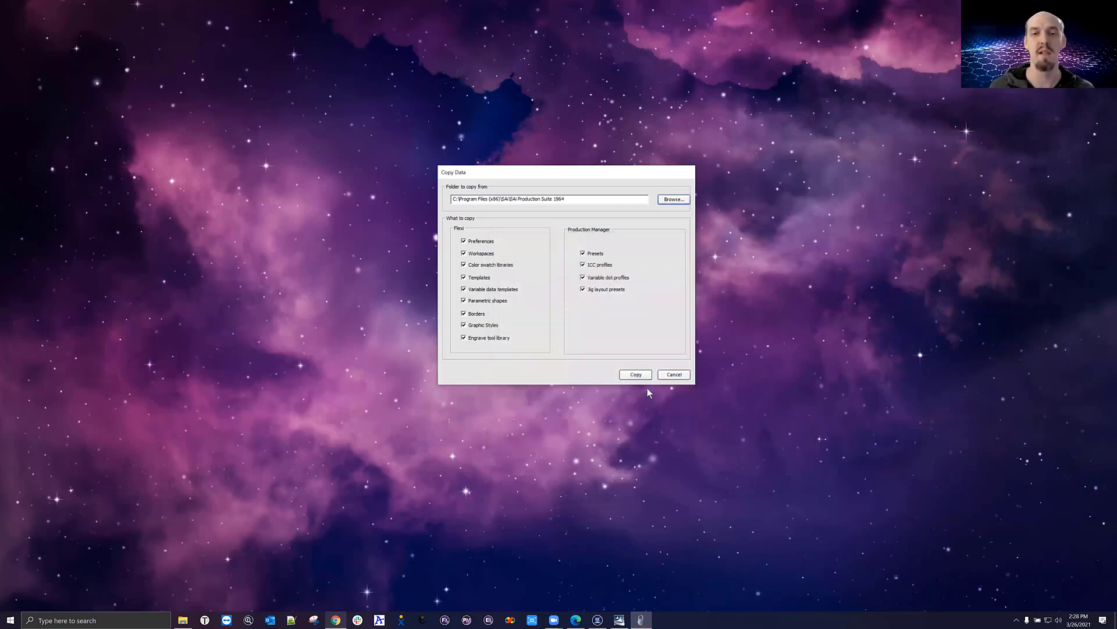
click(636, 375)
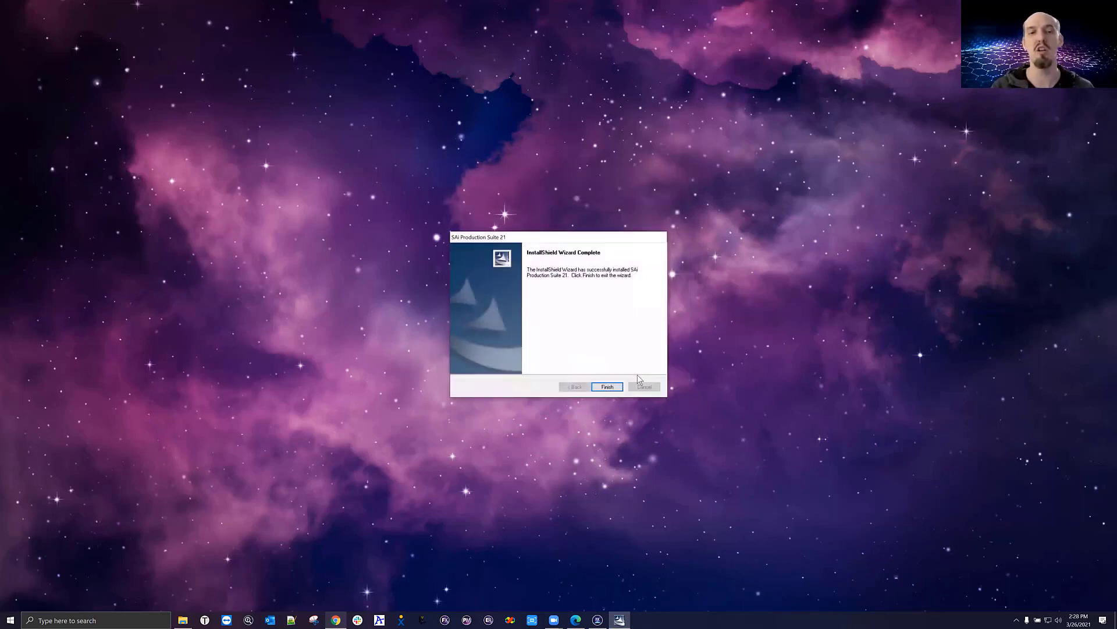
click(607, 386)
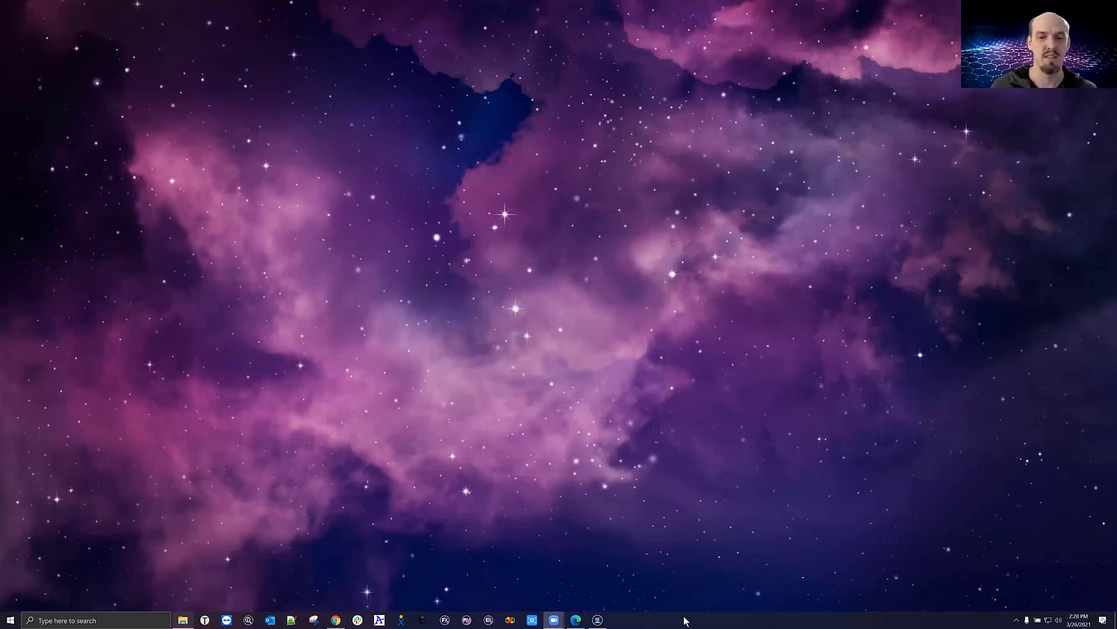
Step: Bring up the Flexi window and show the desktop icons
click(597, 619)
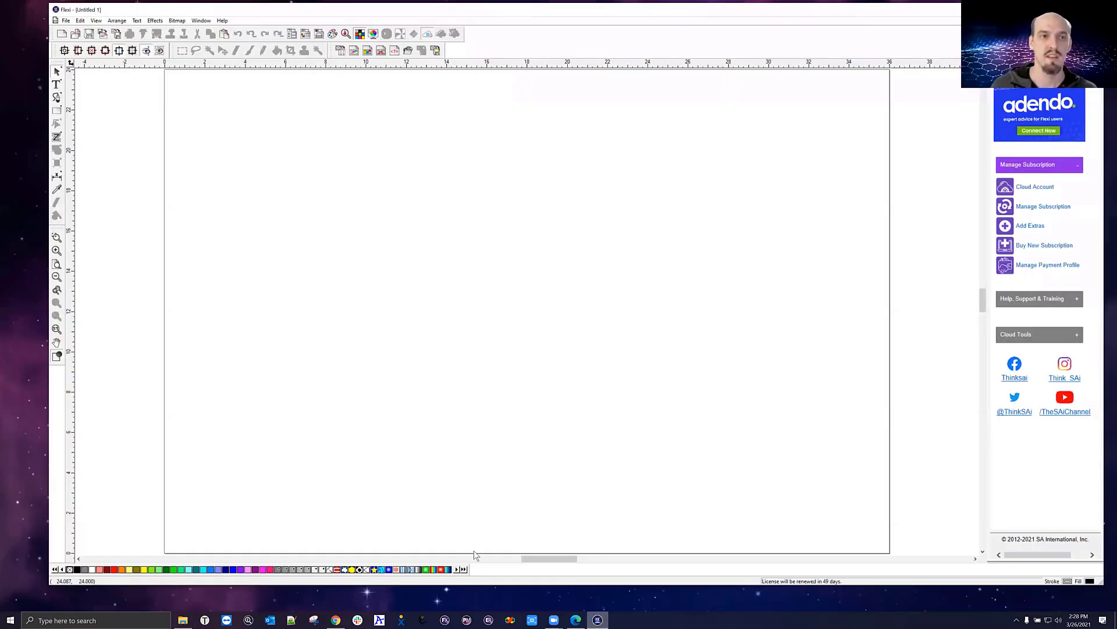
right_click(12, 270)
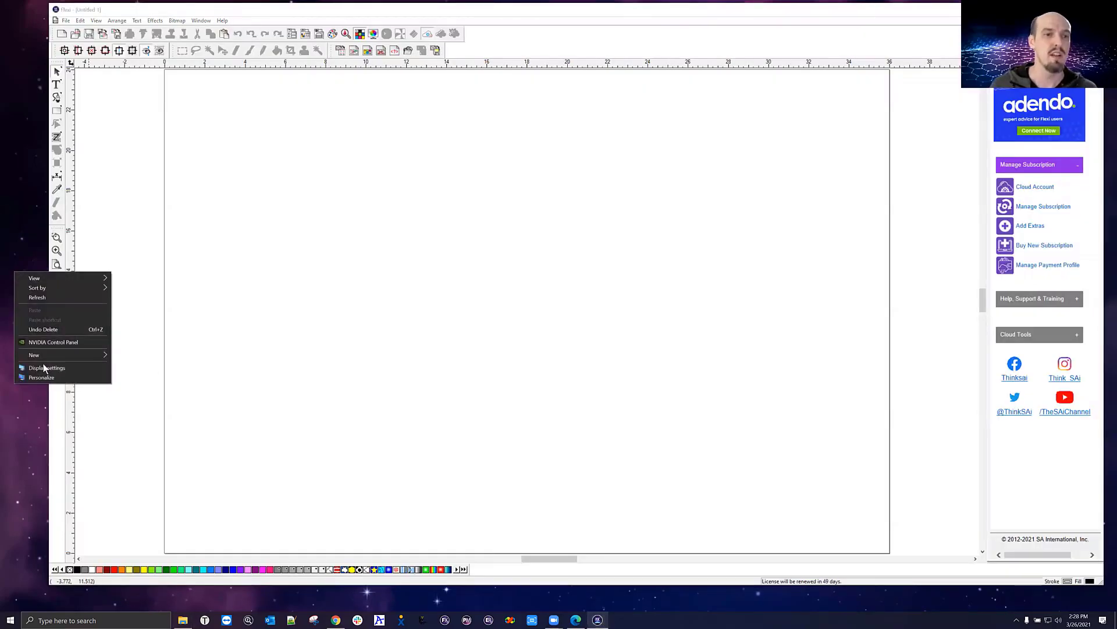
mouse_move(58, 280)
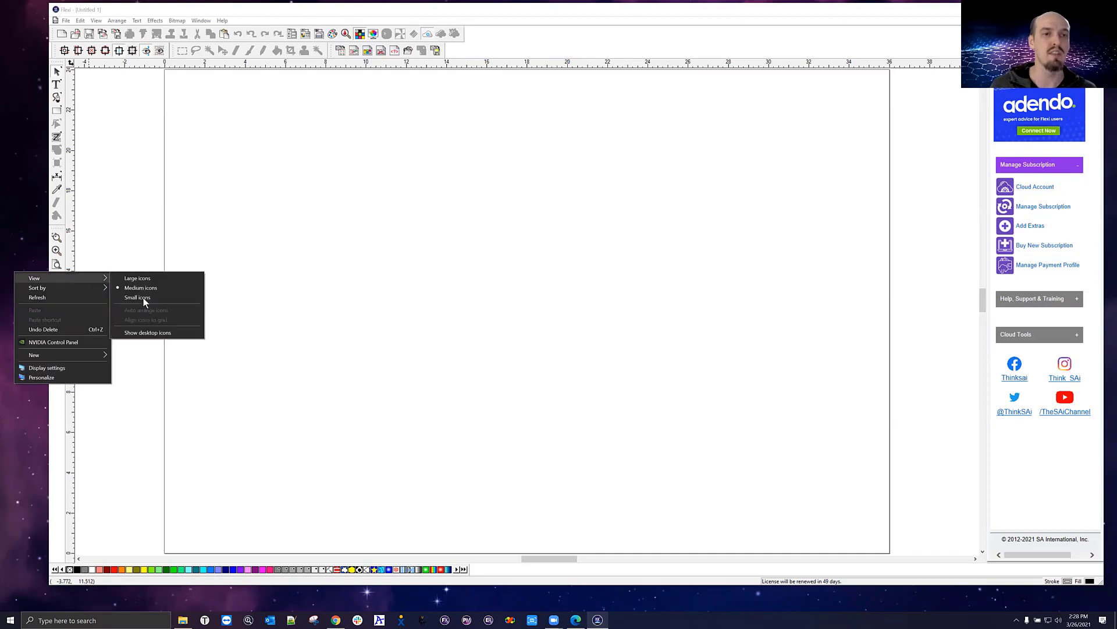
click(157, 333)
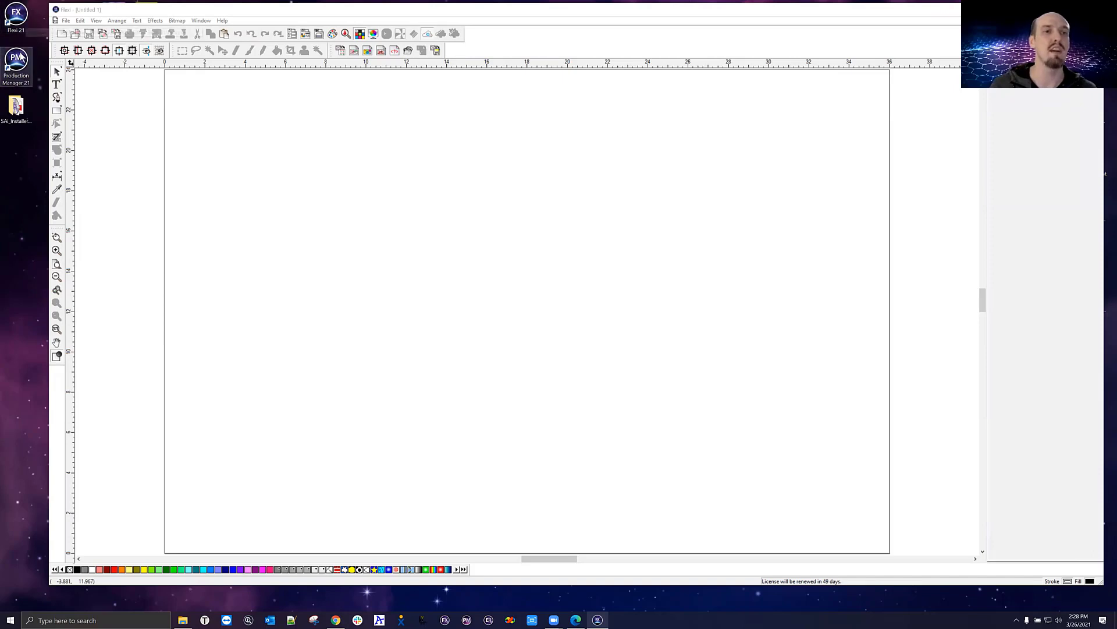
Step: Check the target path in the properties of the Production Manager 21 desktop shortcut, leaving them unchanged
right_click(18, 56)
click(75, 278)
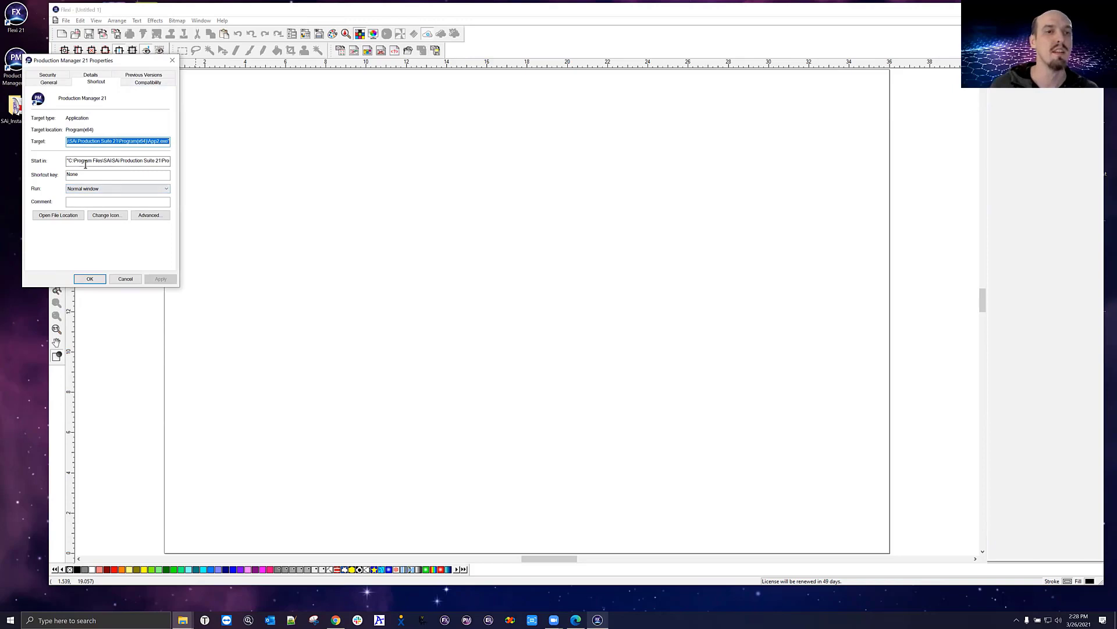
click(172, 60)
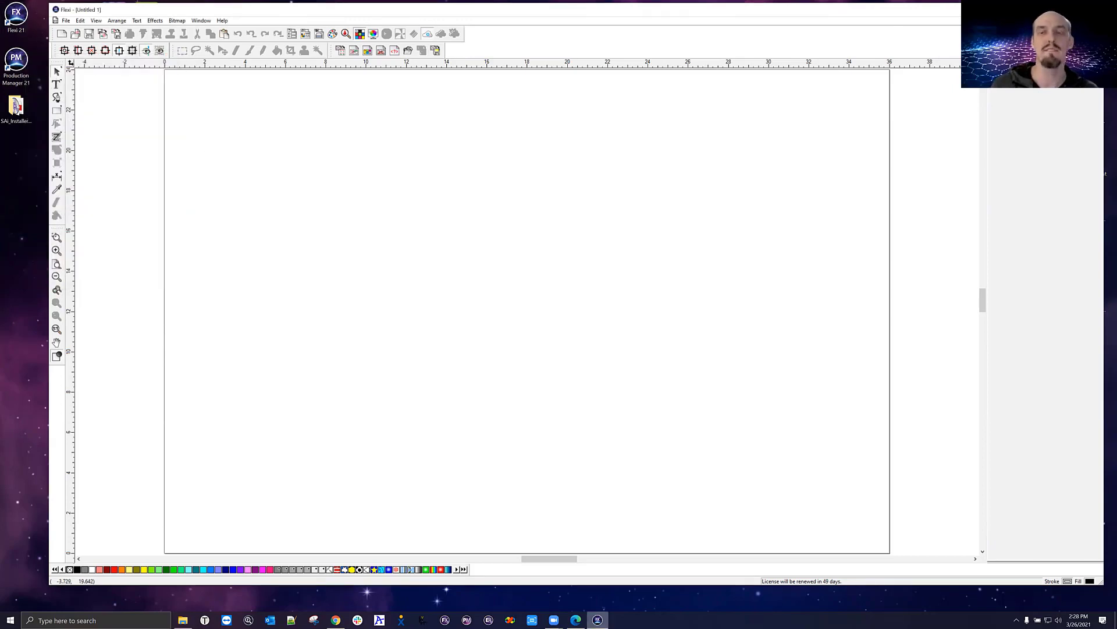
Step: Try to launch Flexi 21 from its desktop shortcut
click(17, 19)
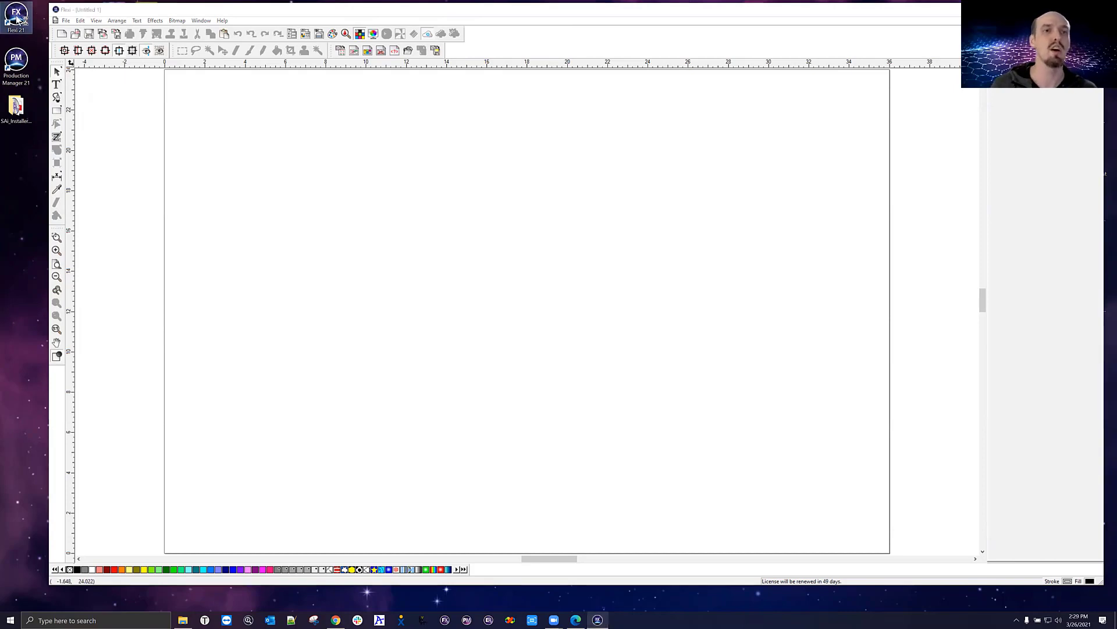
double_click(17, 19)
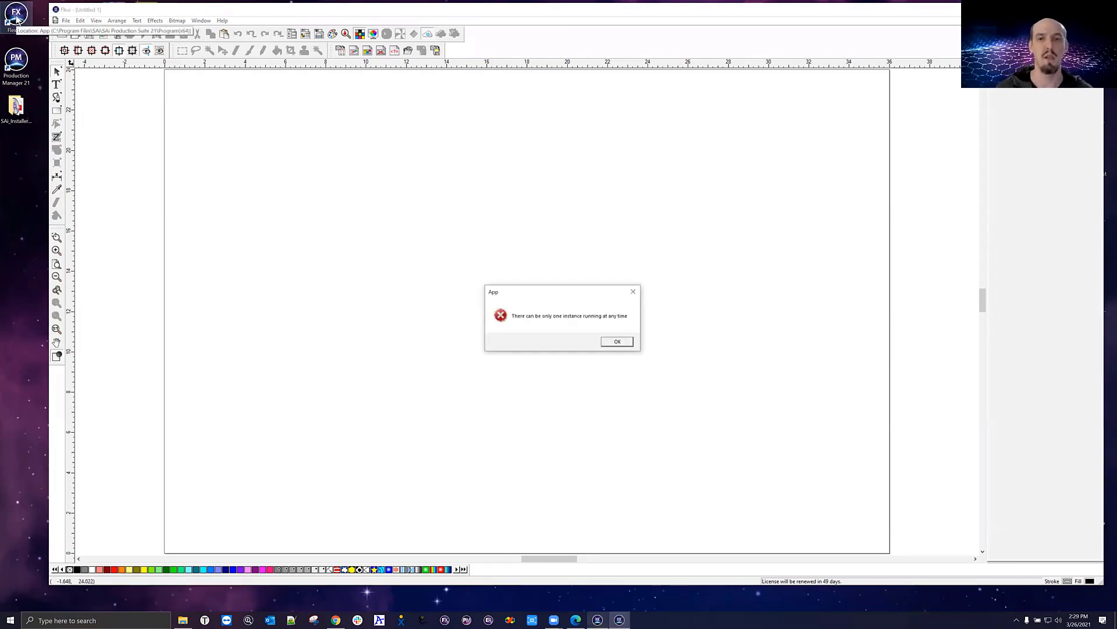
click(618, 342)
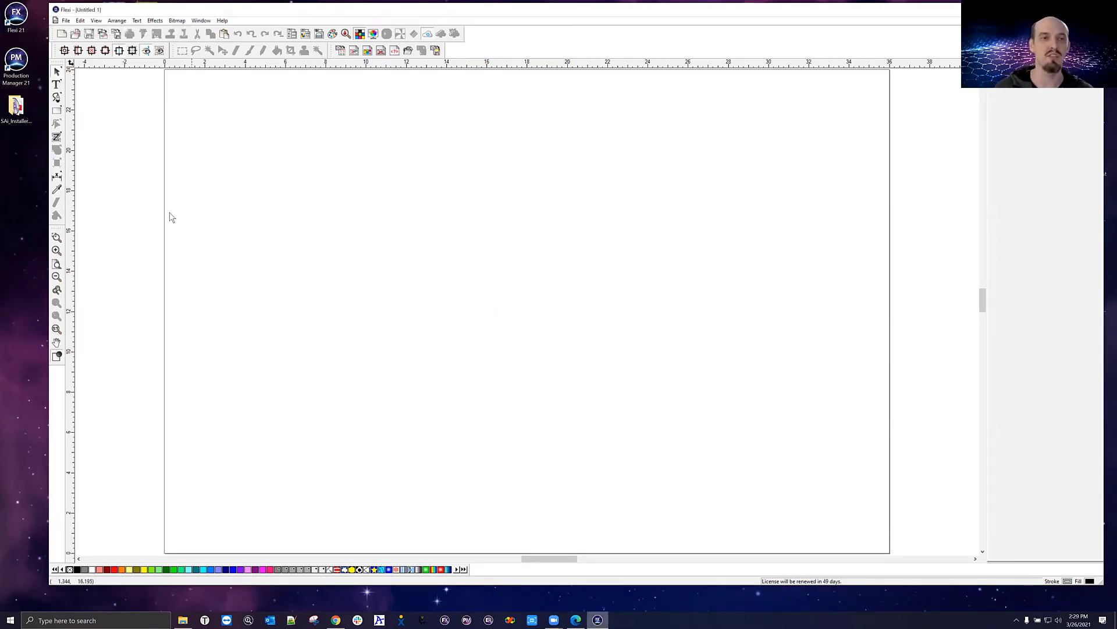
Step: Hide the desktop icons again and minimize the Flexi window
right_click(10, 247)
mouse_move(88, 254)
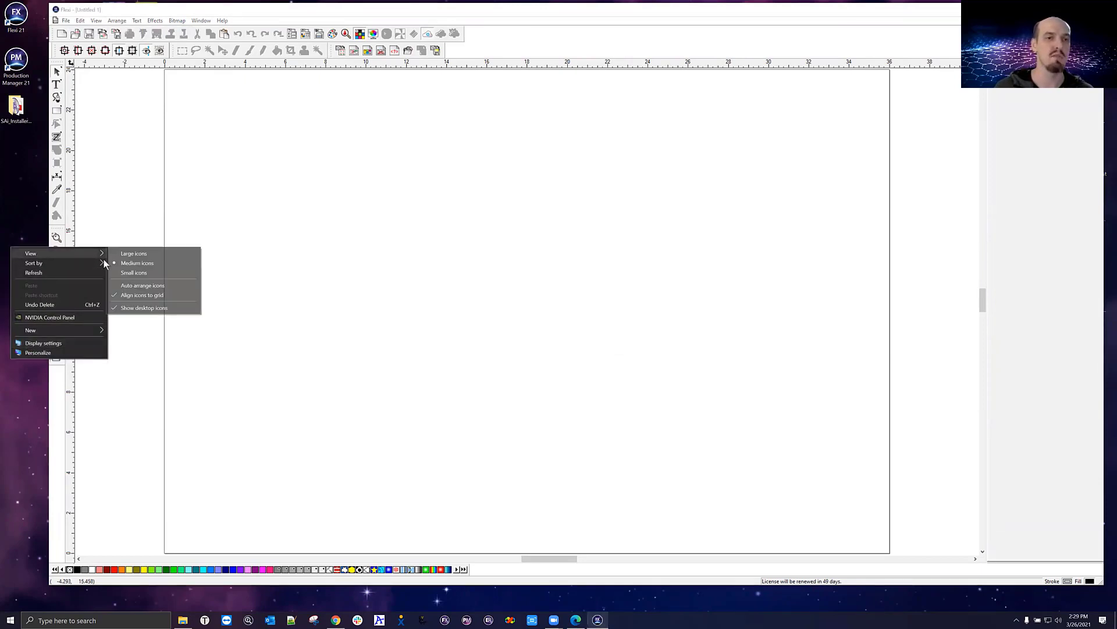
click(141, 311)
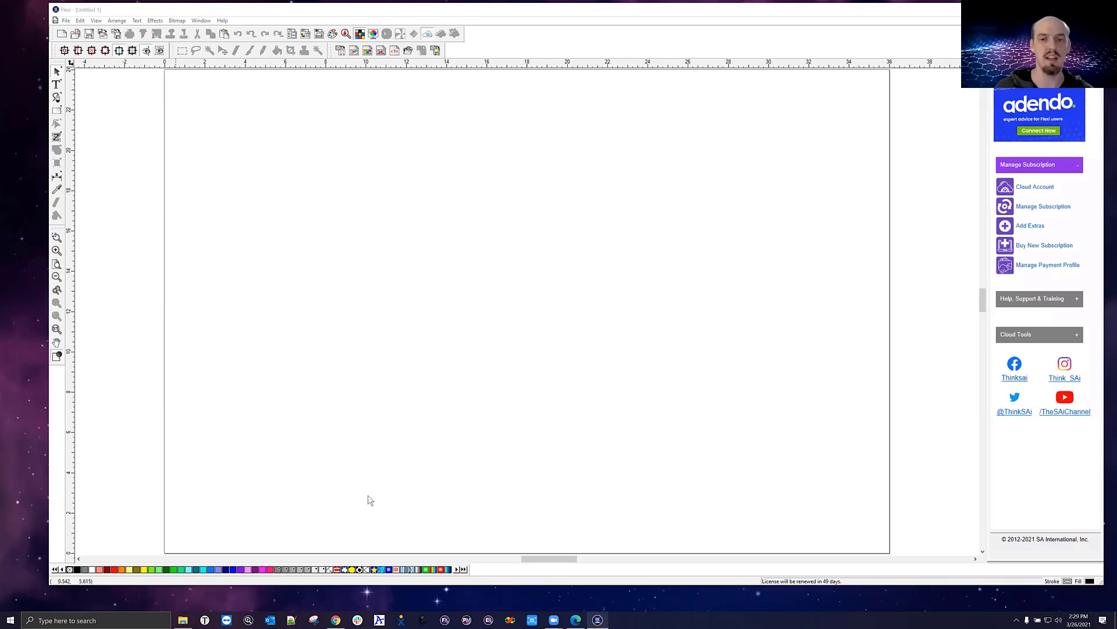
click(1037, 10)
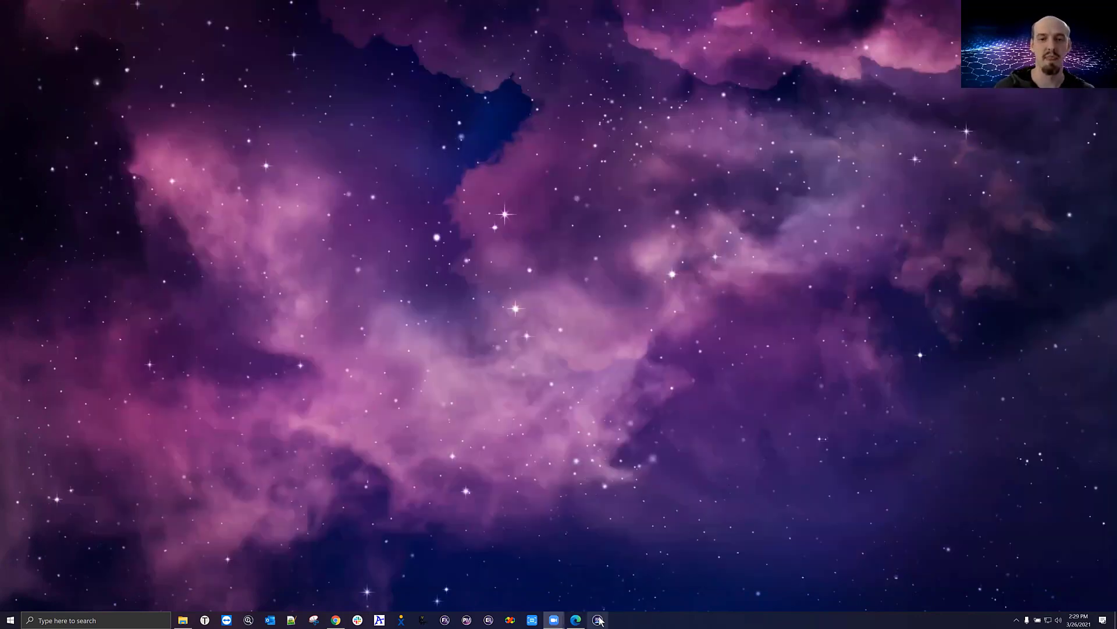
Step: Launch Flexi 21 from the SAi Production Suite 21 program group
click(10, 619)
scroll(64, 485, down, 8)
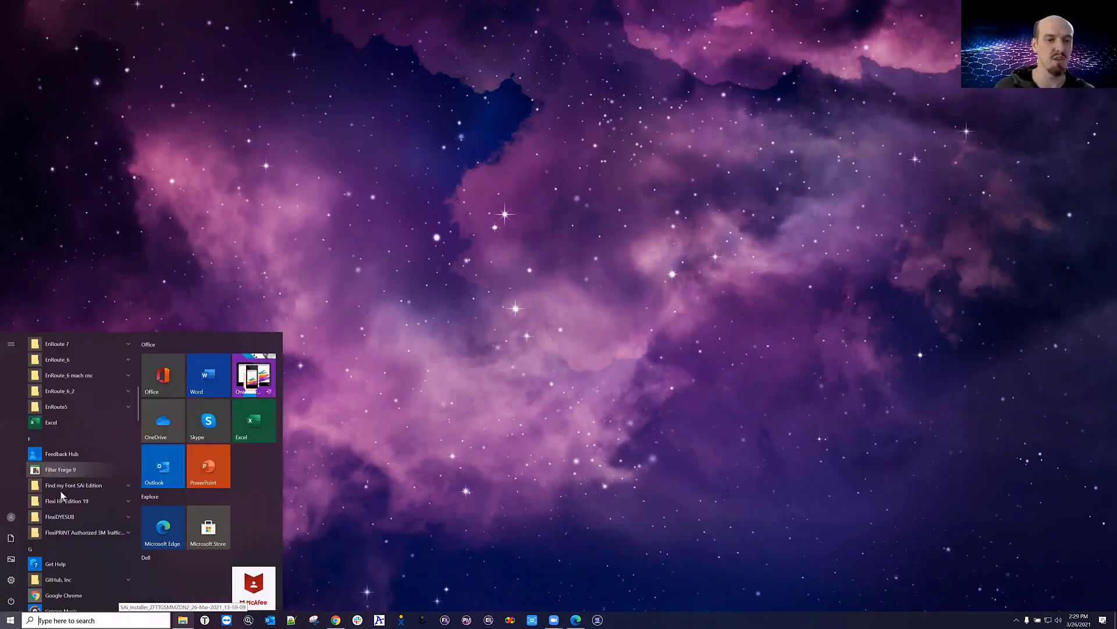
scroll(61, 490, down, 10)
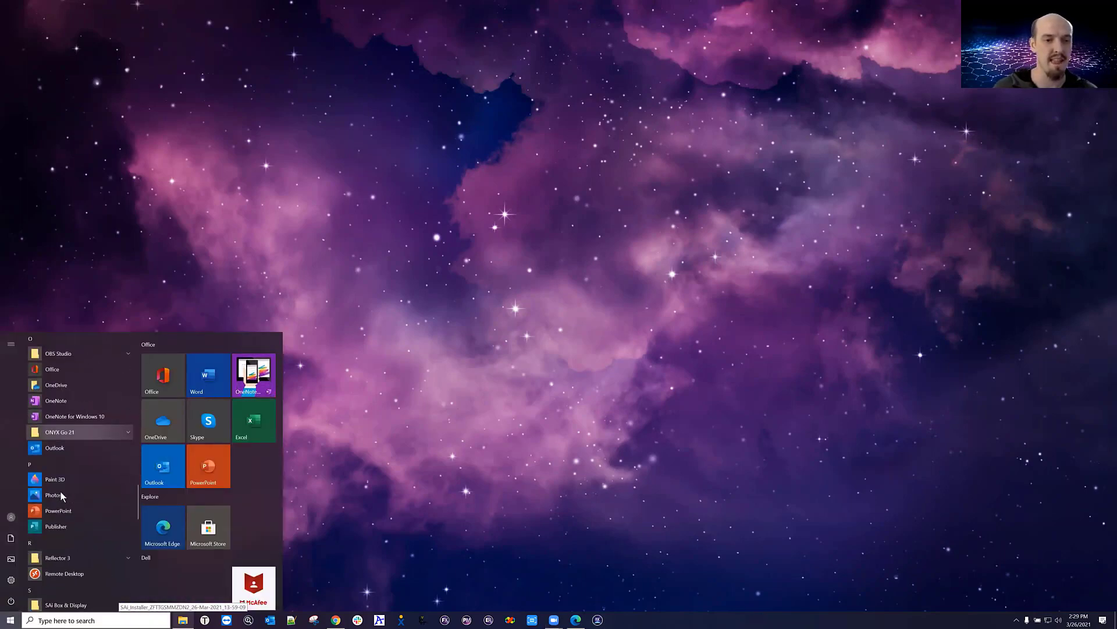
scroll(60, 492, down, 3)
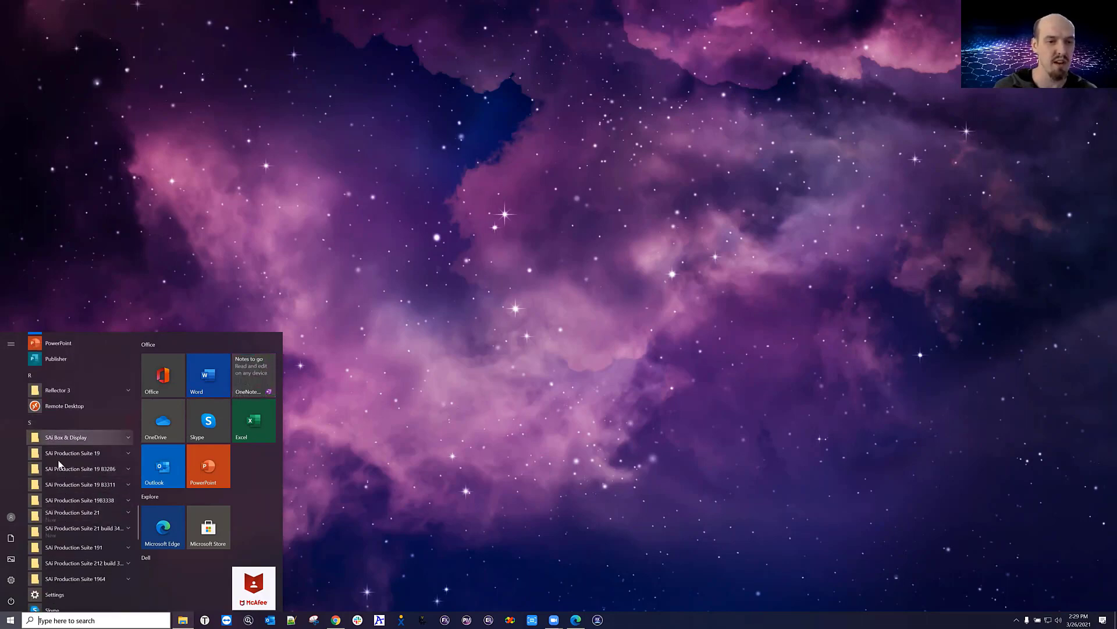
scroll(64, 512, down, 1)
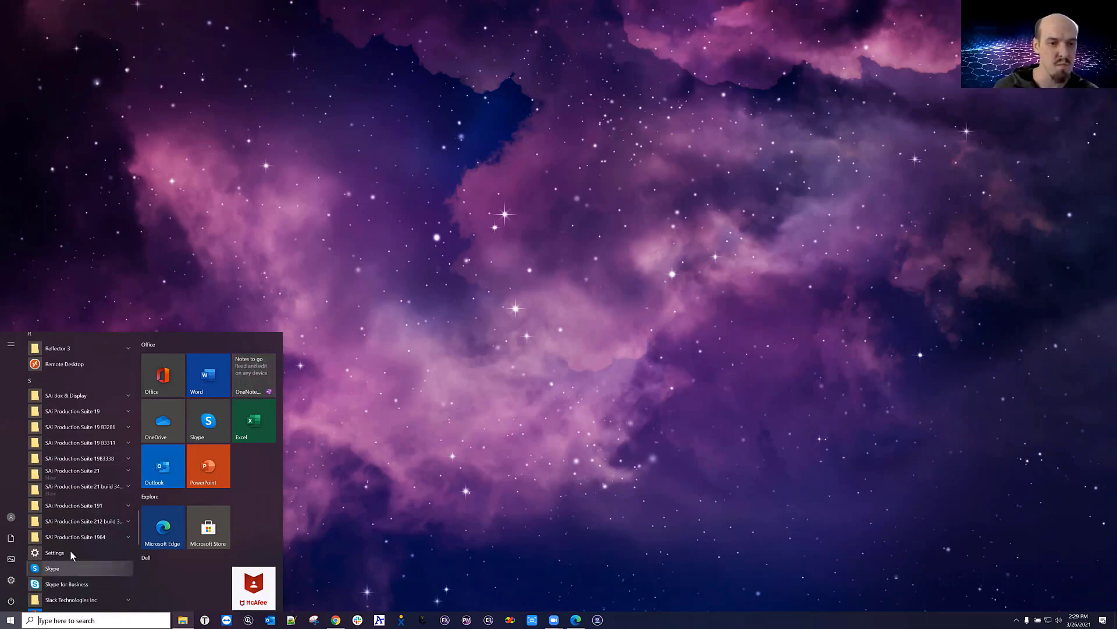
click(83, 470)
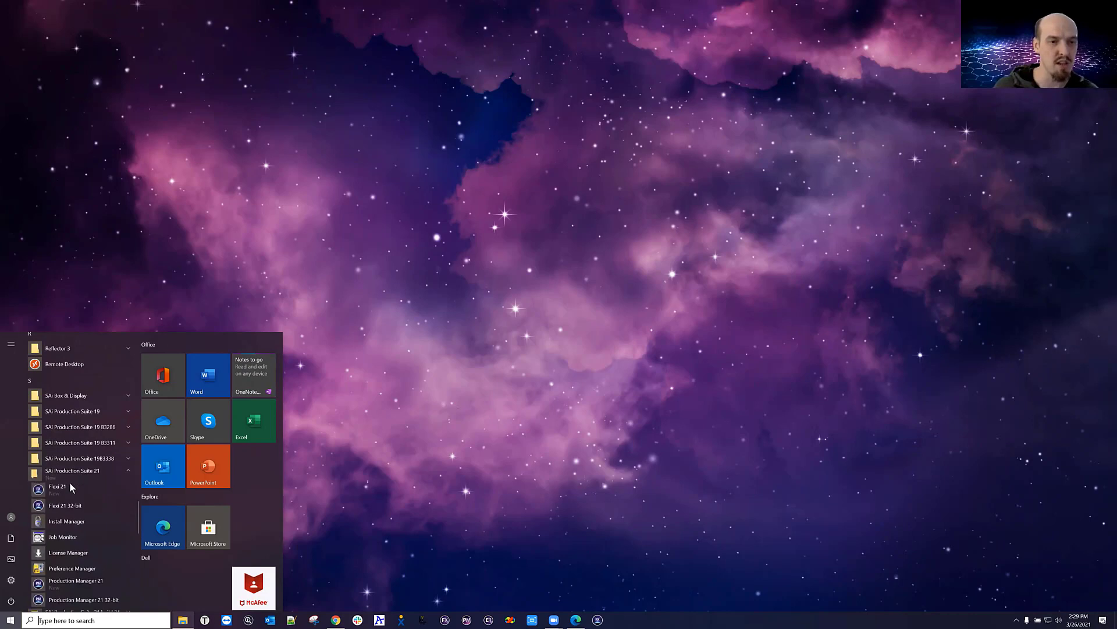
click(63, 489)
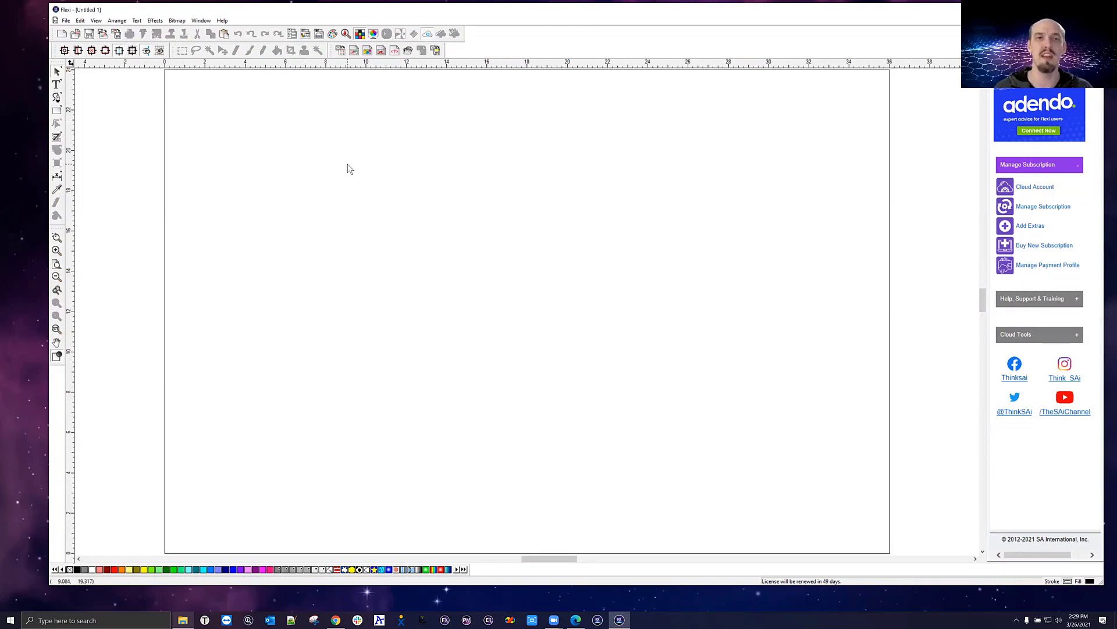
Step: Launch Production Manager 21 from the SAi Production Suite 21 program group and dismiss the Add Setup dialog
click(11, 620)
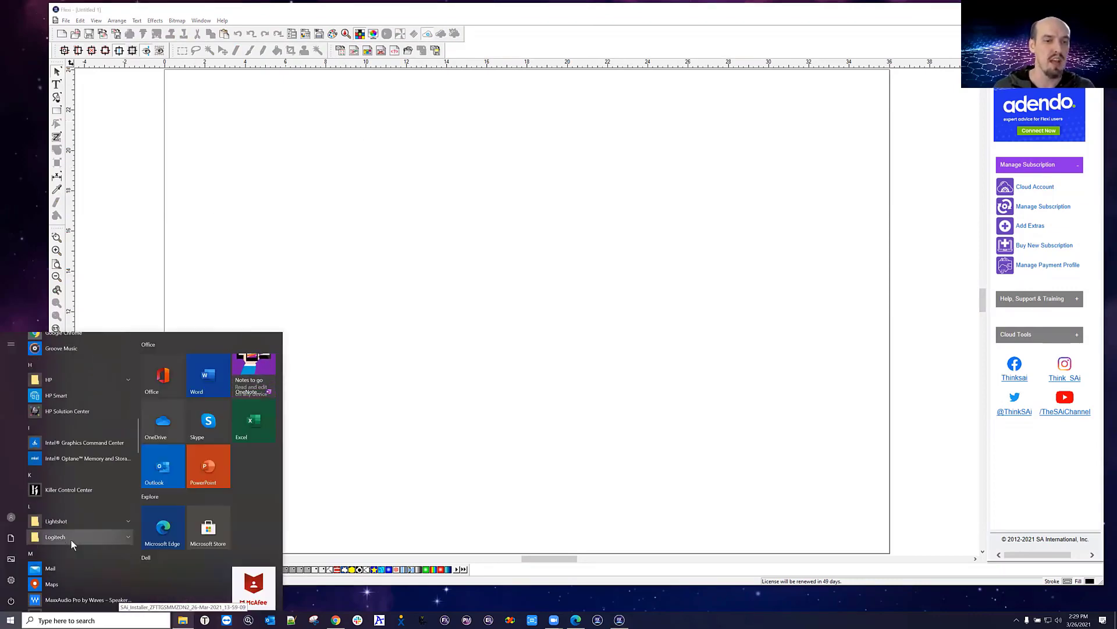
scroll(71, 544, down, 8)
scroll(71, 540, down, 5)
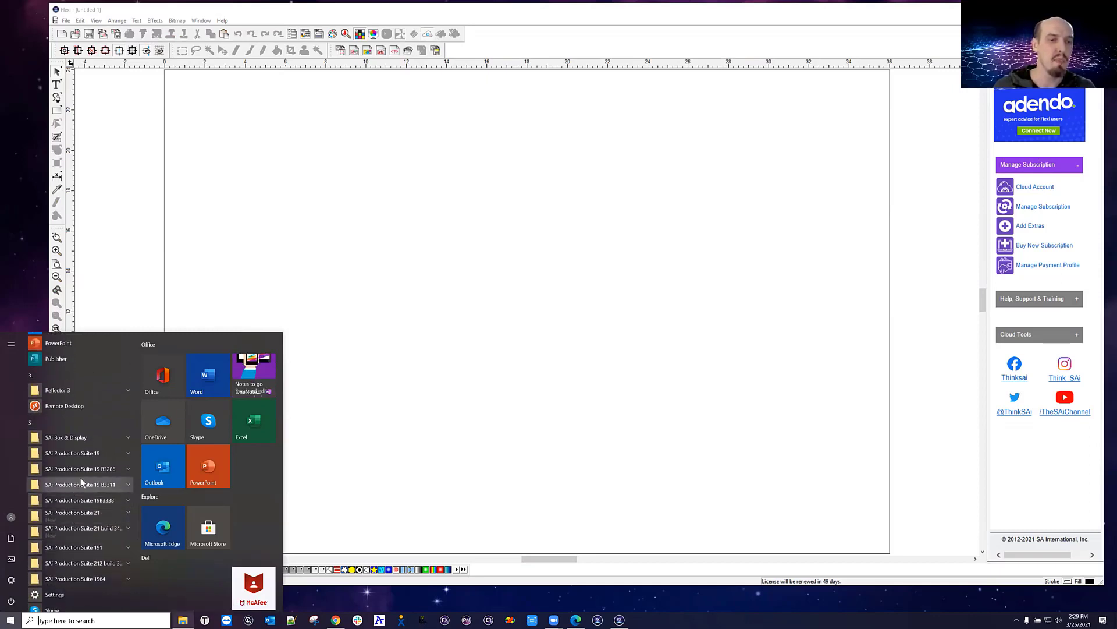
click(83, 513)
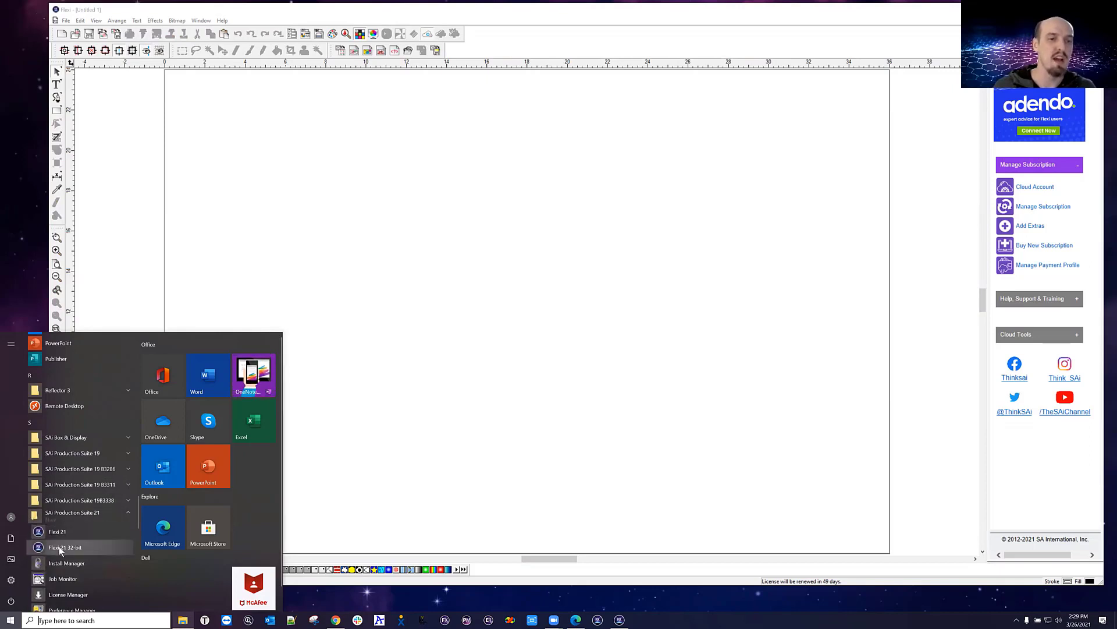
scroll(83, 528, down, 2)
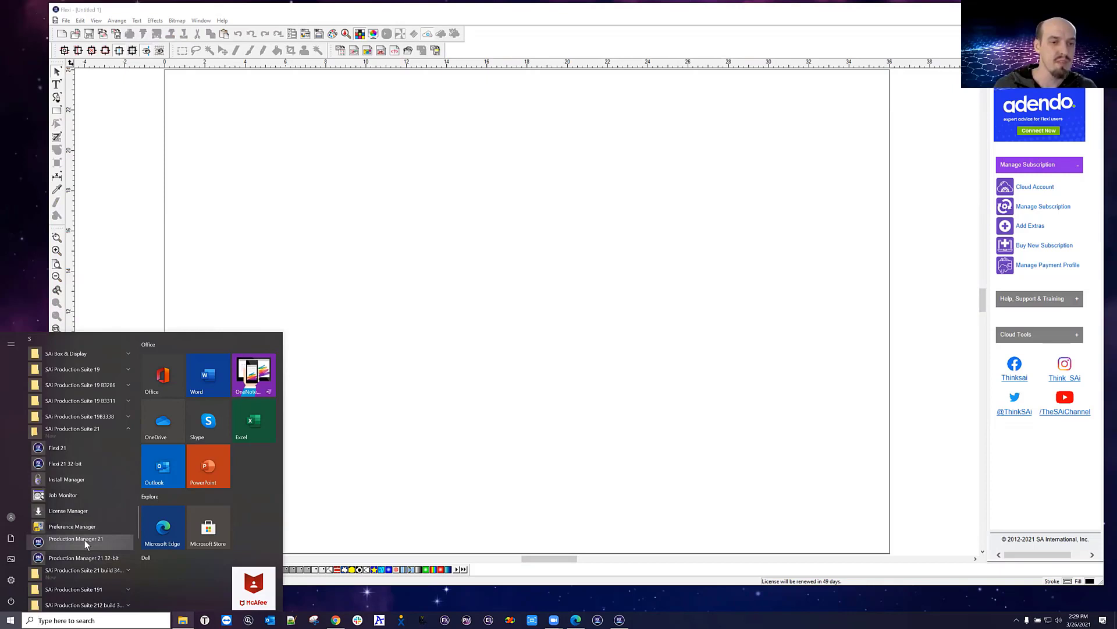
click(85, 539)
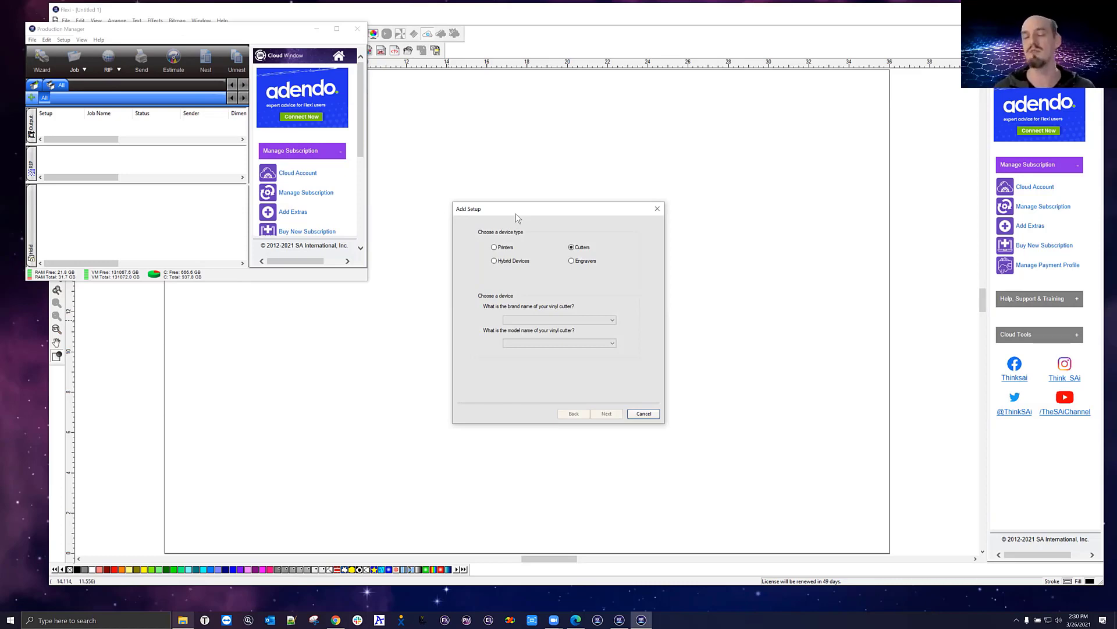
click(658, 208)
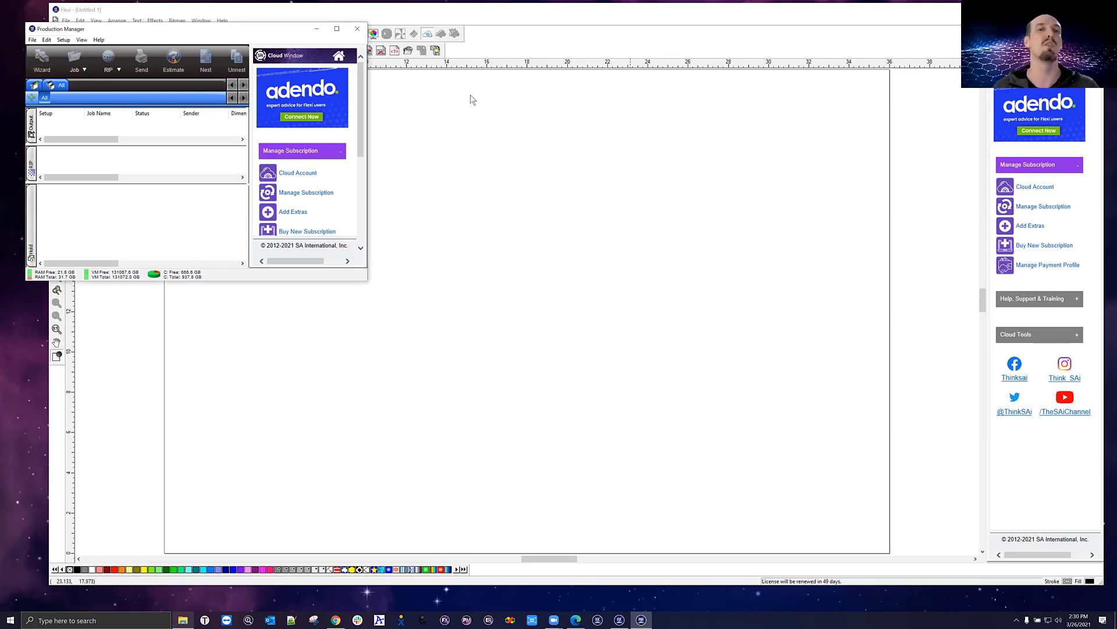
Step: Minimize the Production Manager window and maximize the Flexi window
click(316, 28)
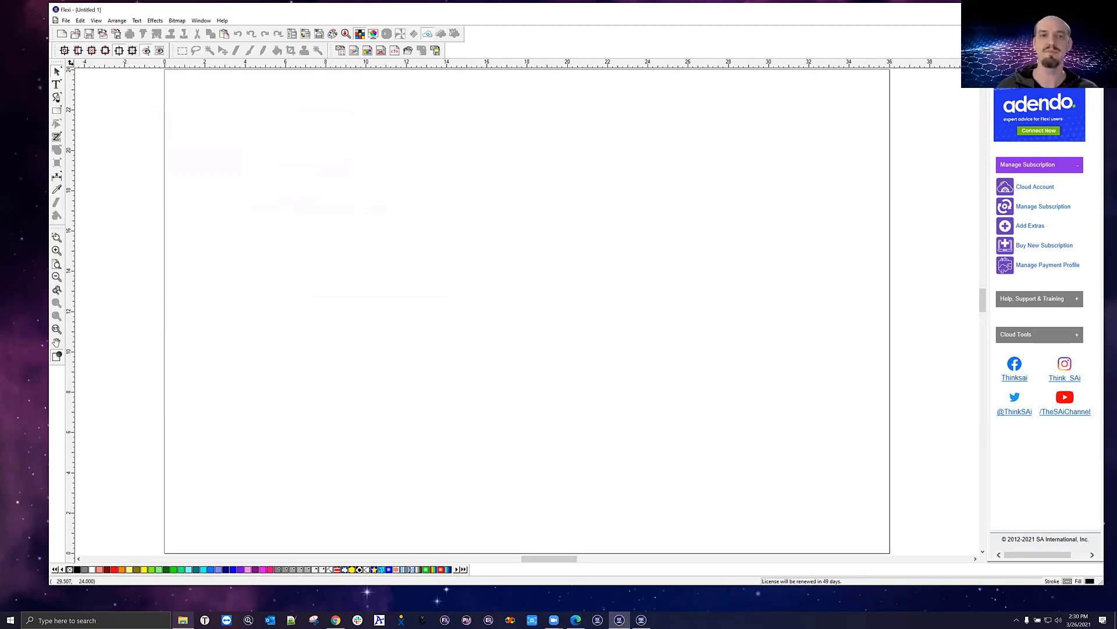
click(1073, 10)
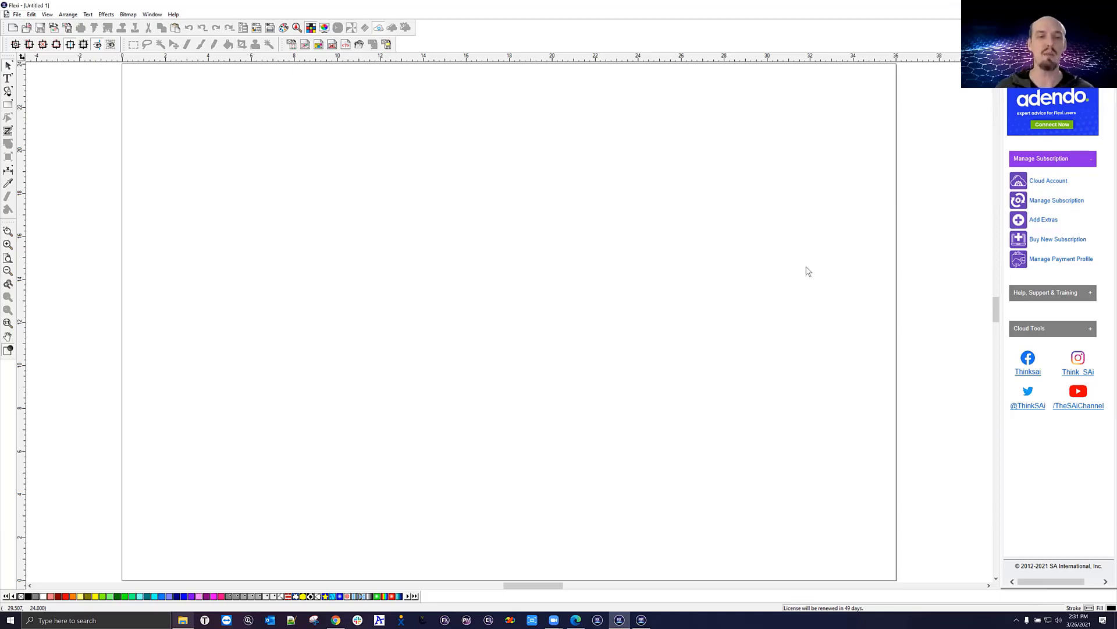
Step: Switch to Edge and review the Upgrading to Flexi 21 PDF from the download steps through the Install Manager instructions, ending back on page 1
click(576, 619)
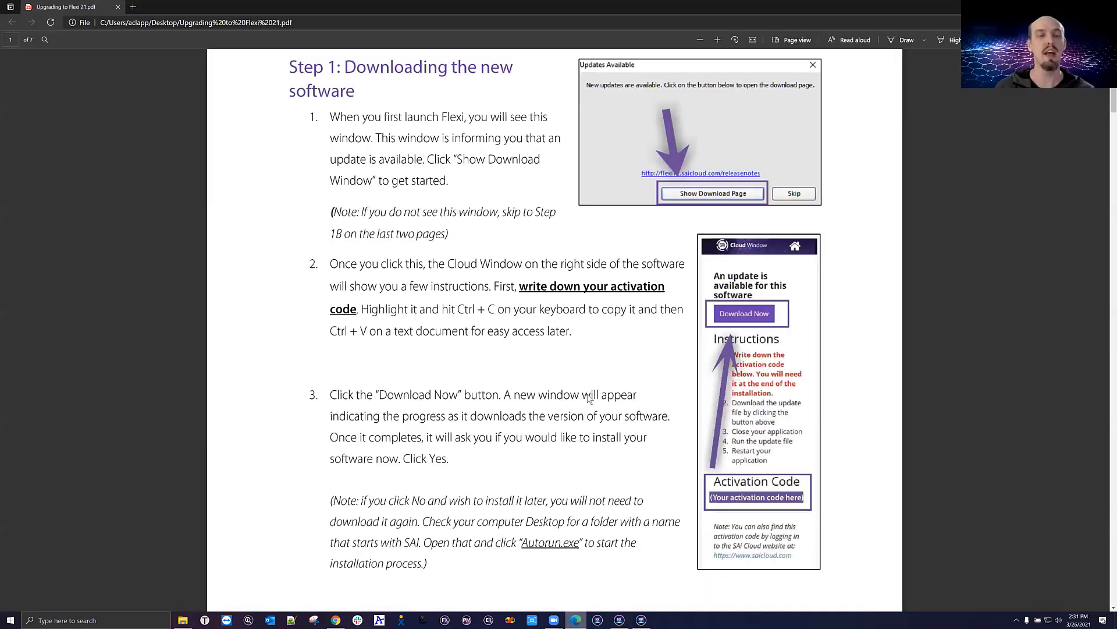
scroll(626, 309, up, 4)
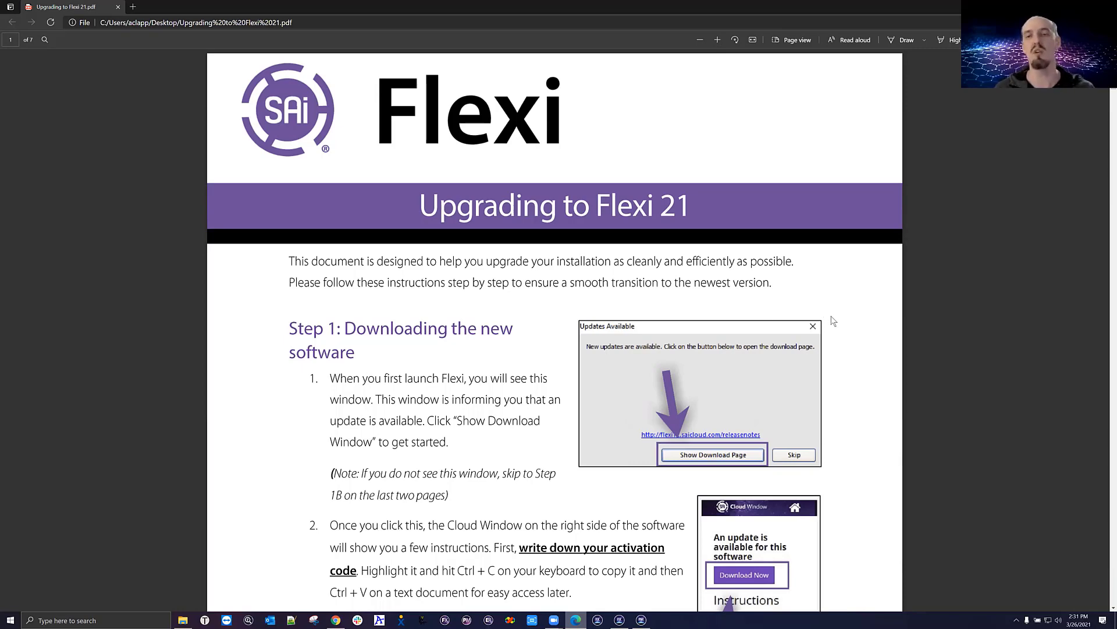
scroll(836, 373, down, 10)
scroll(836, 373, down, 13)
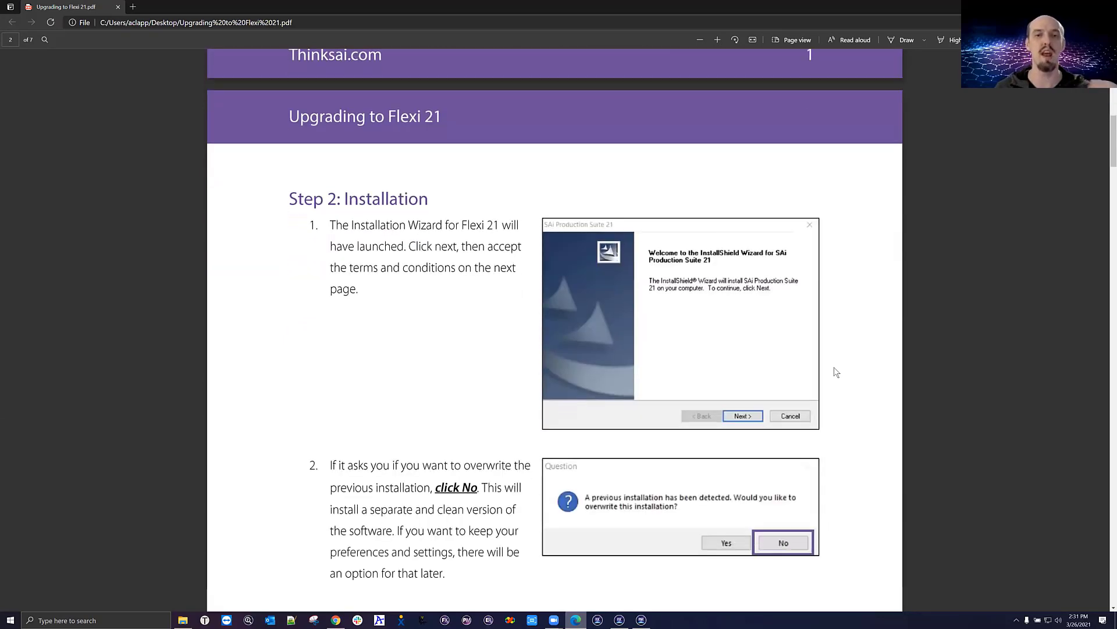
scroll(837, 373, down, 10)
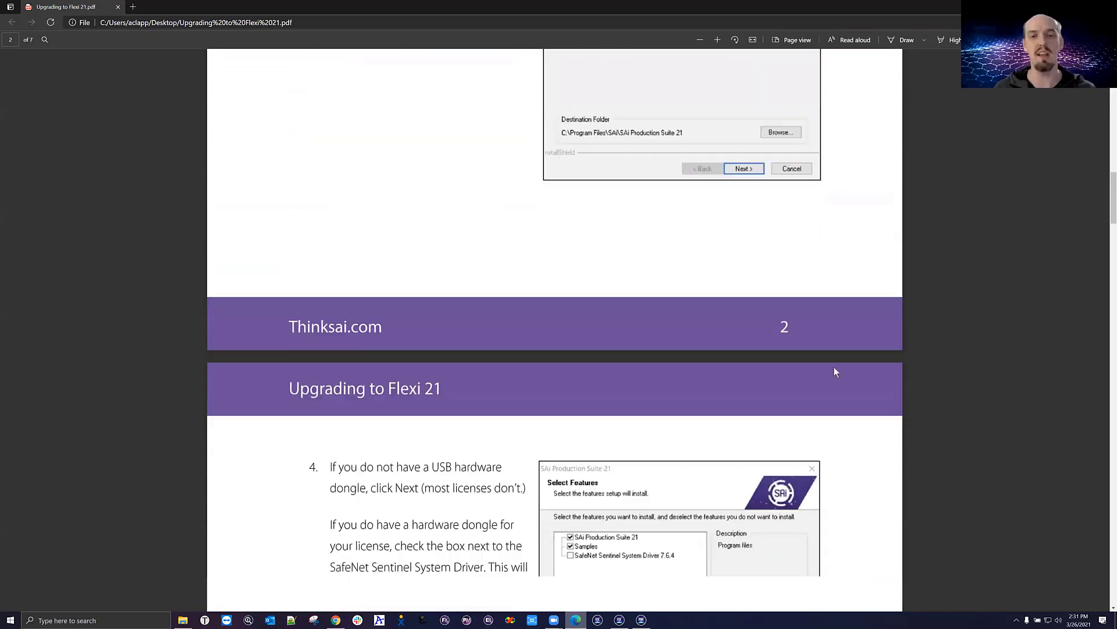
scroll(836, 368, down, 10)
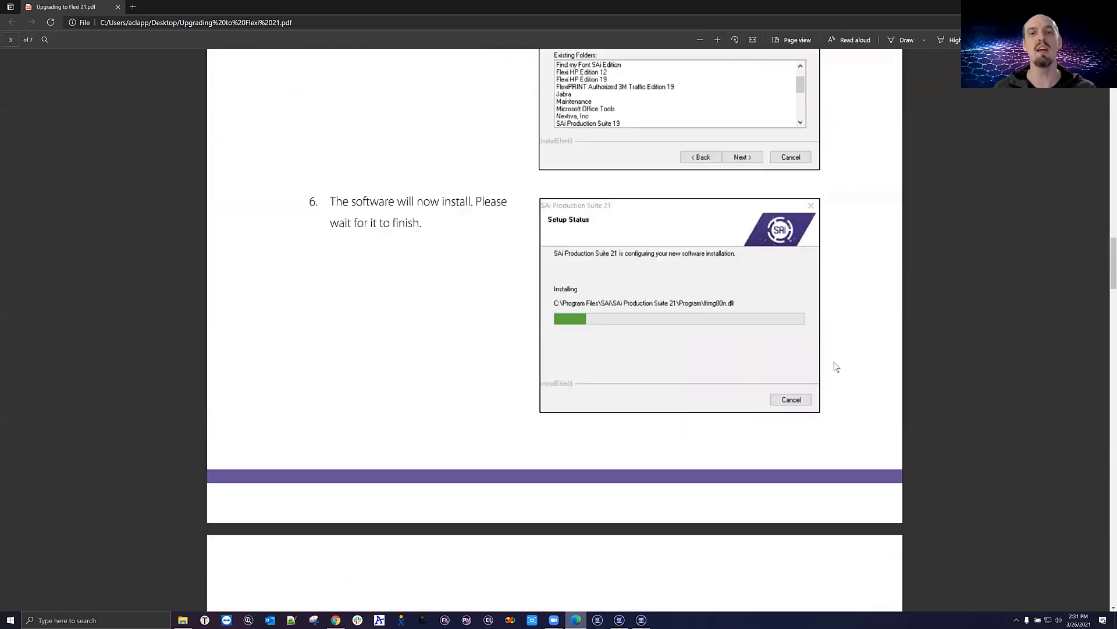
scroll(836, 364, down, 5)
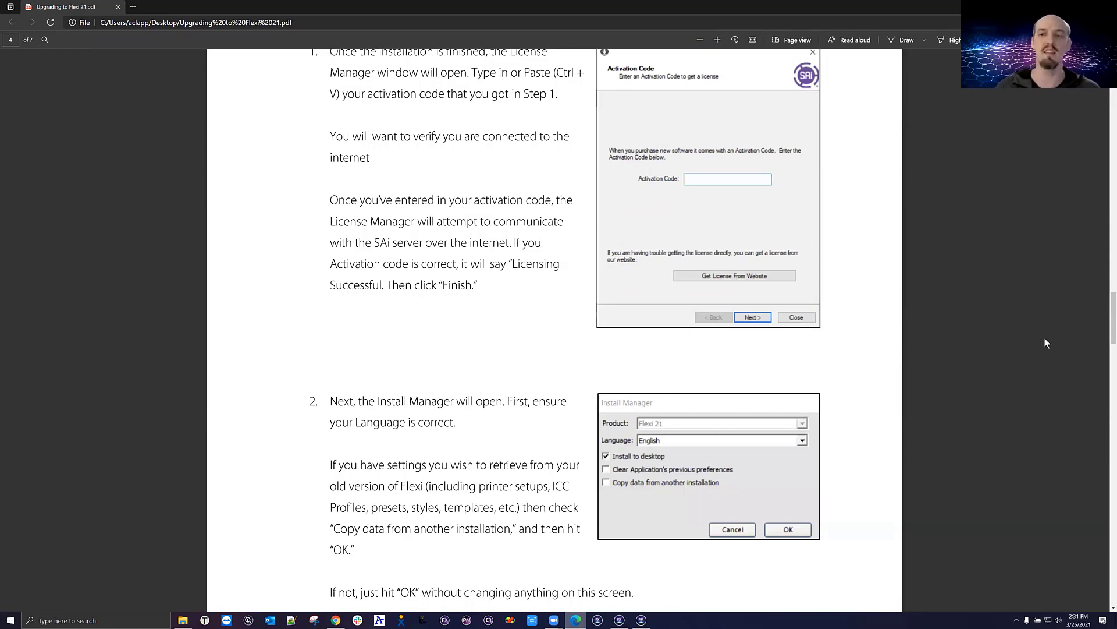
scroll(1107, 317, down, 20)
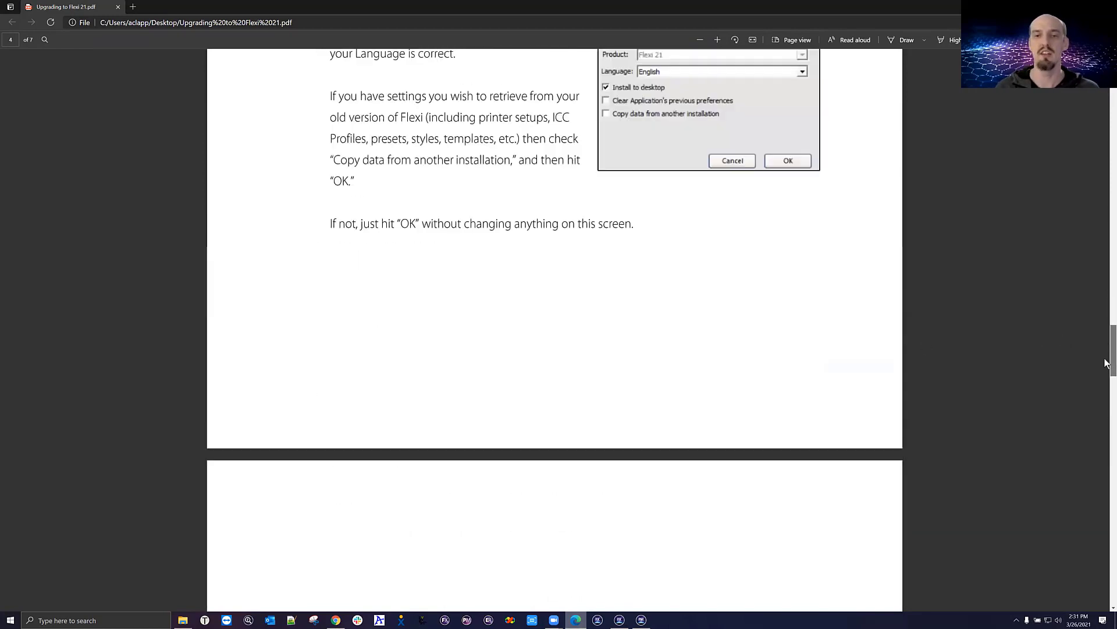
key(Home)
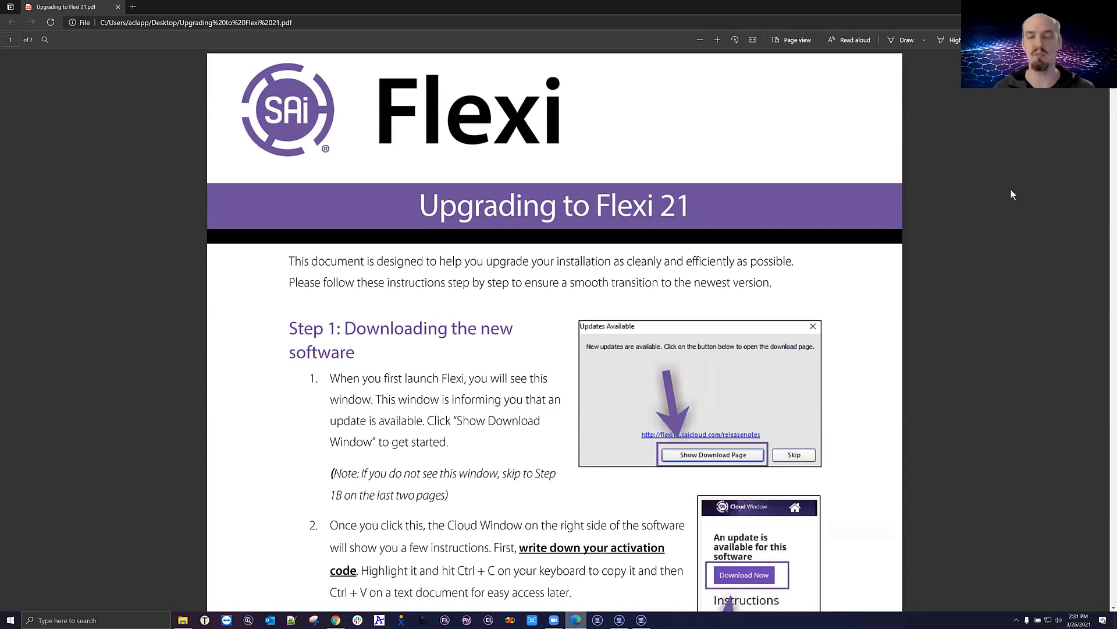
Step: Switch to Flexi, open the Support page from the Cloud Window's Help, Support & Training section, look it over and close it
click(620, 619)
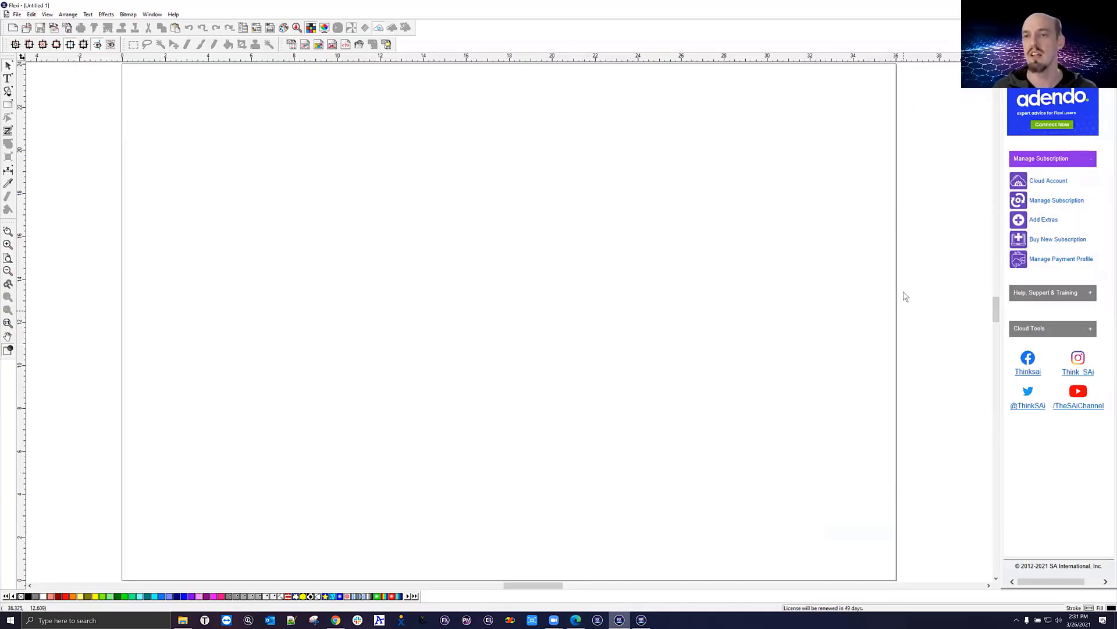
click(1089, 293)
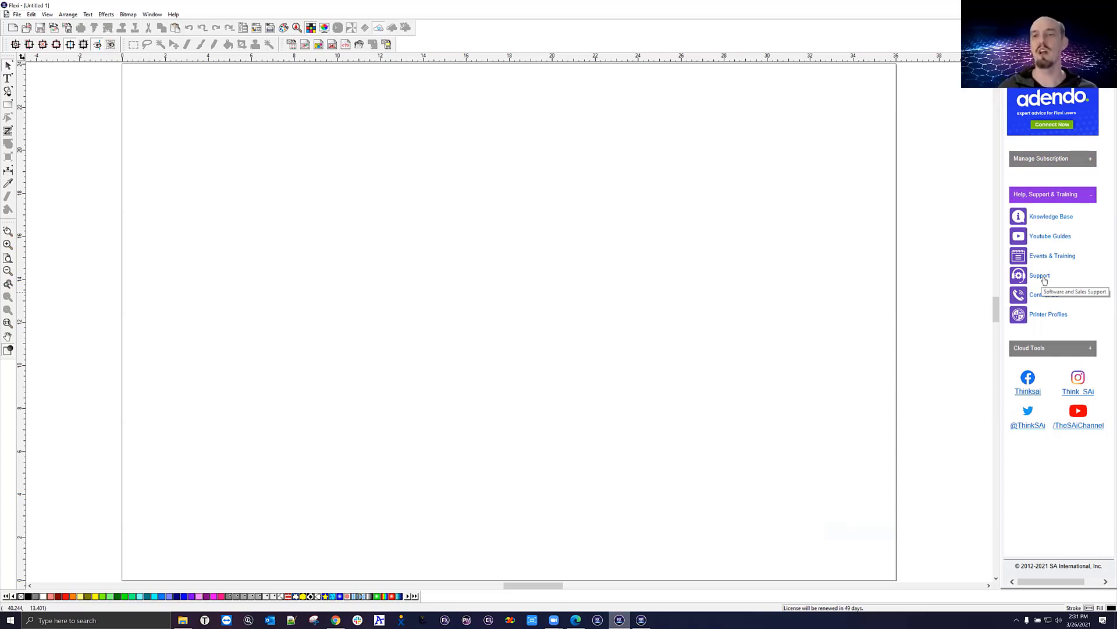
click(1040, 275)
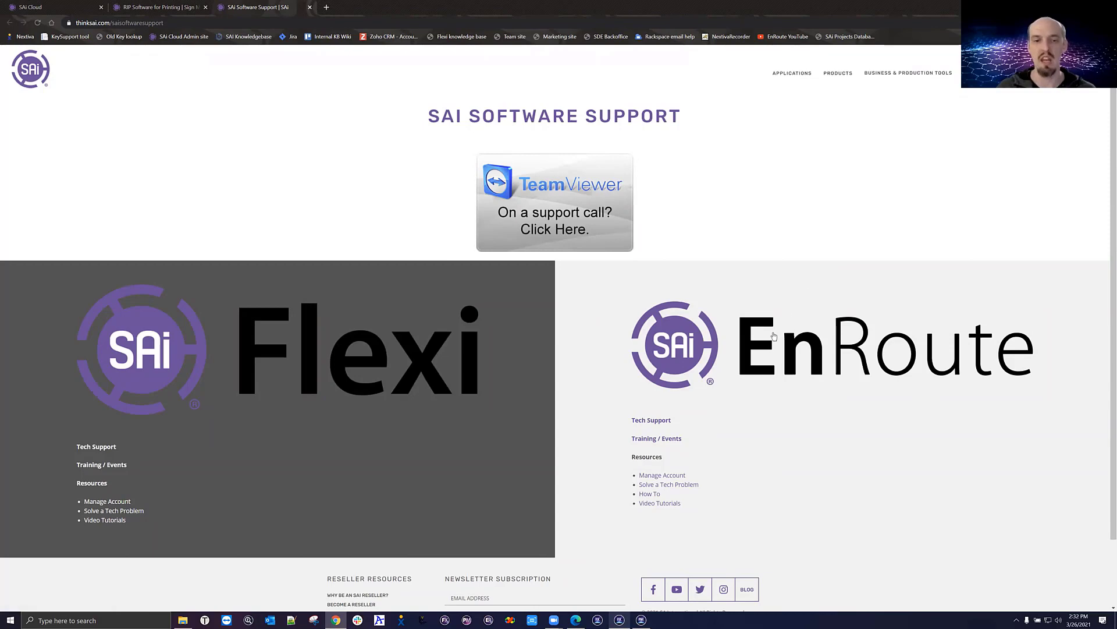
scroll(774, 335, down, 2)
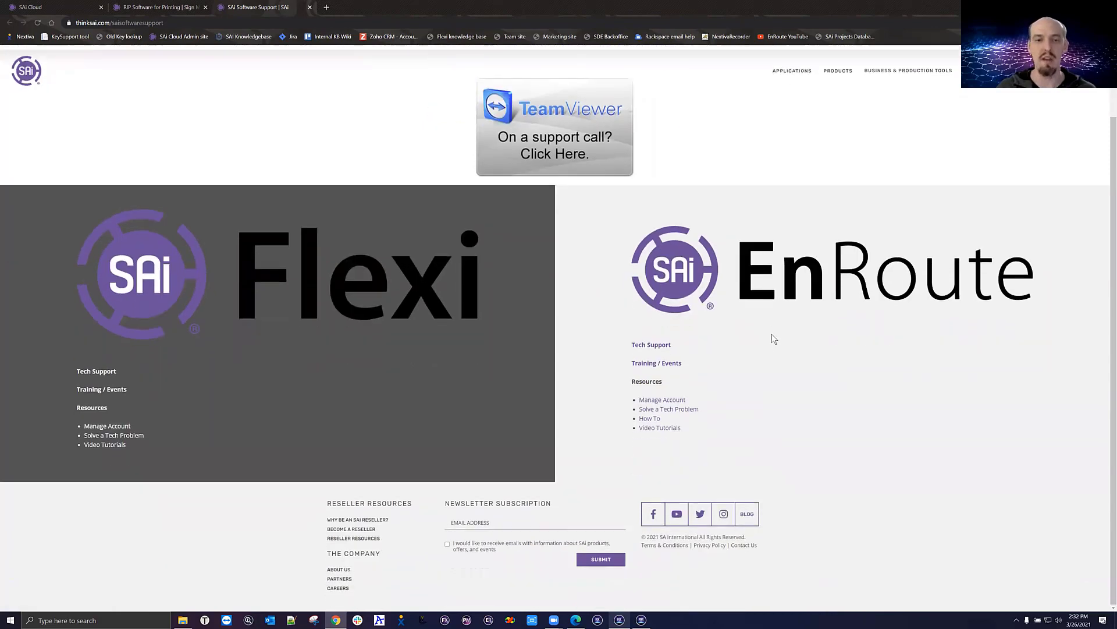
click(310, 7)
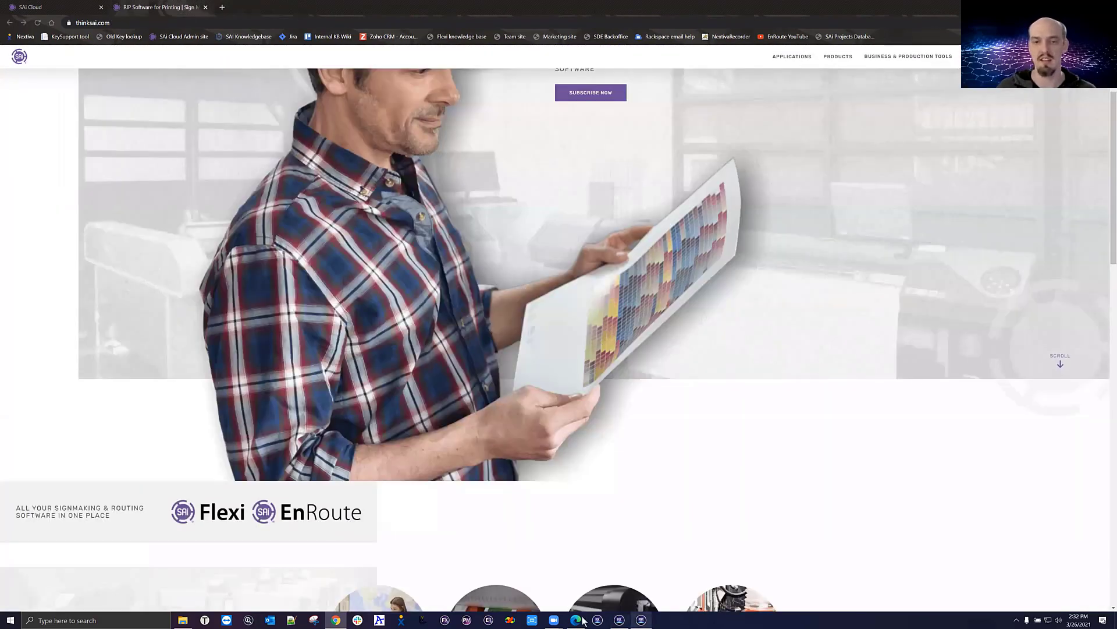
Step: Return to Flexi, open the Contact Us page from the Cloud Window, and choose Flexi as the Tech Support product
click(619, 620)
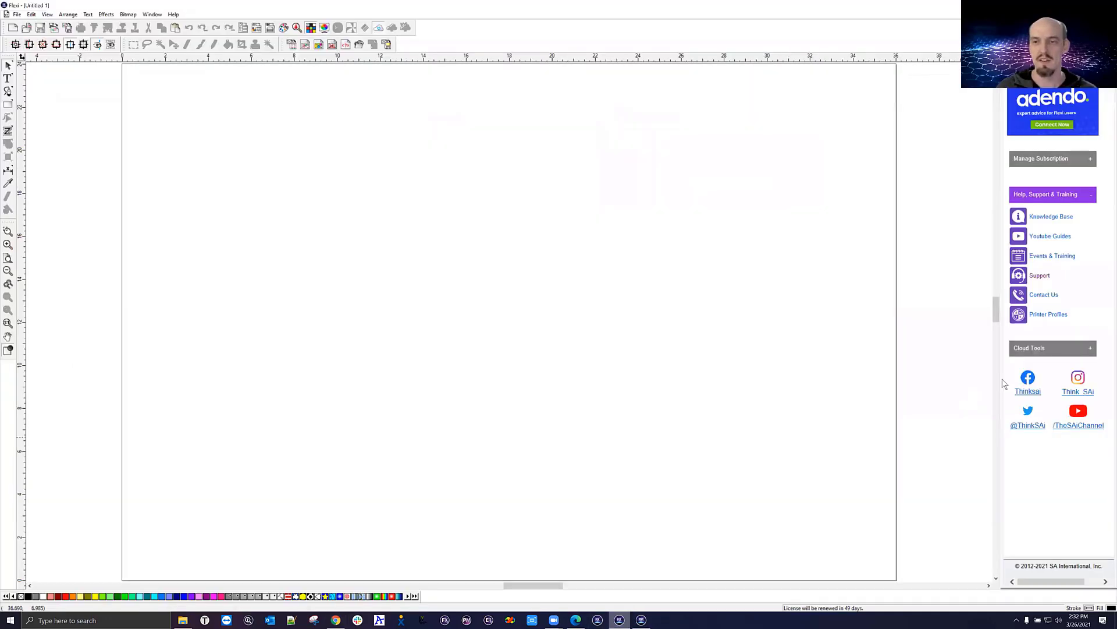
click(1047, 295)
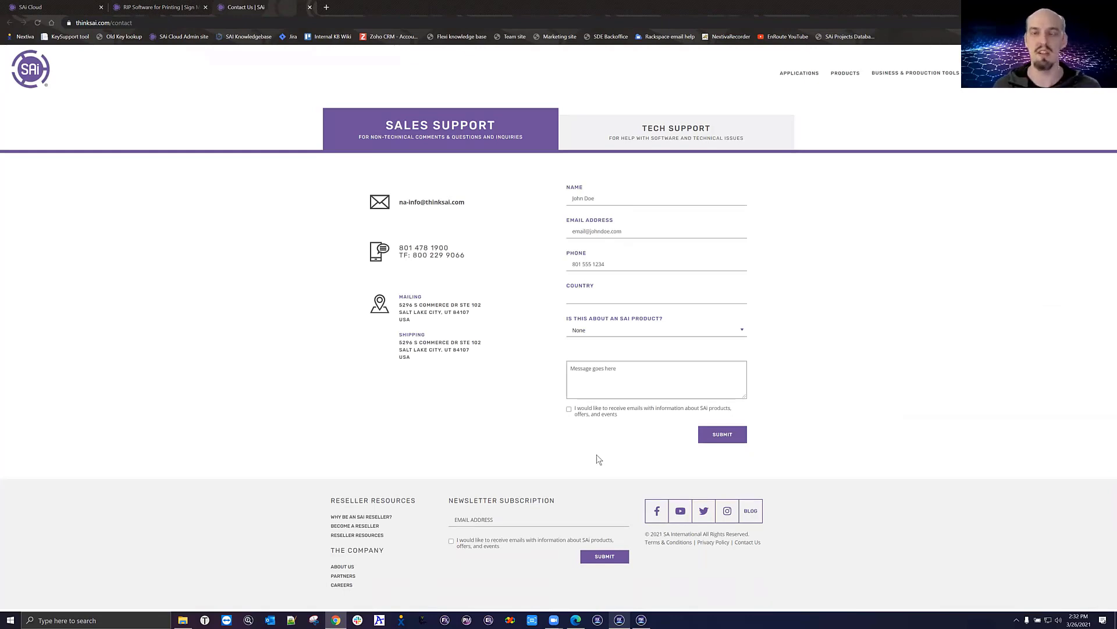
click(576, 128)
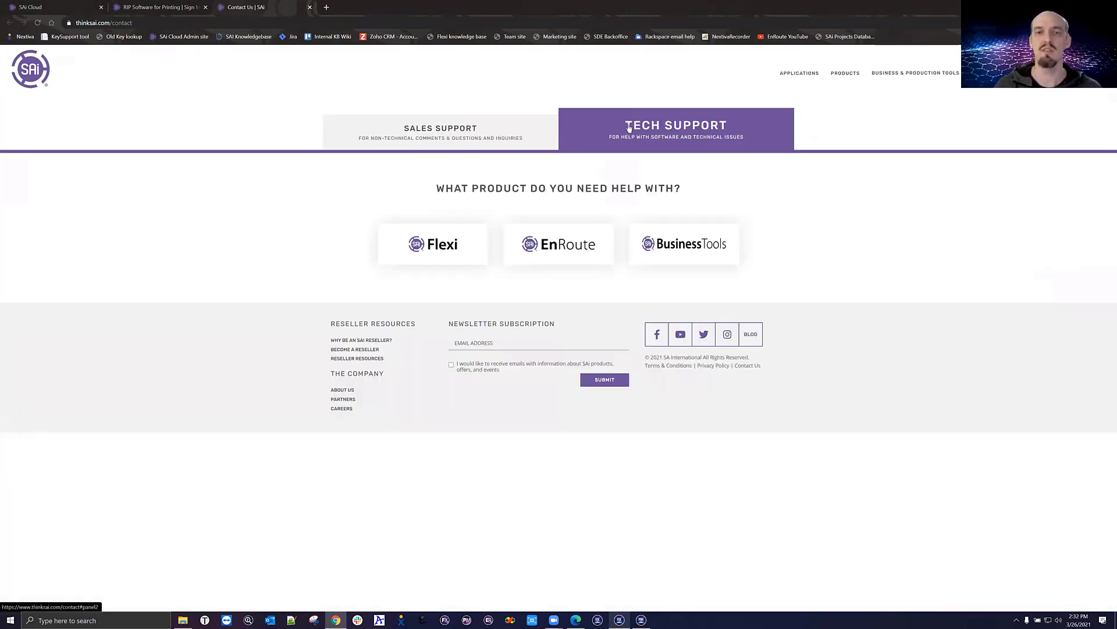
click(451, 252)
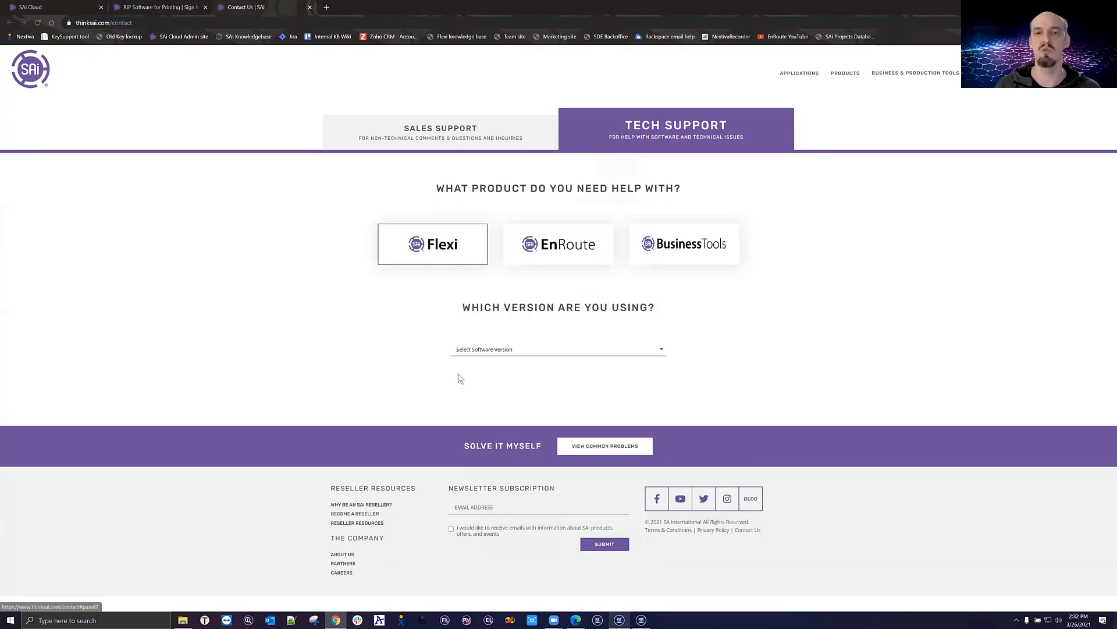